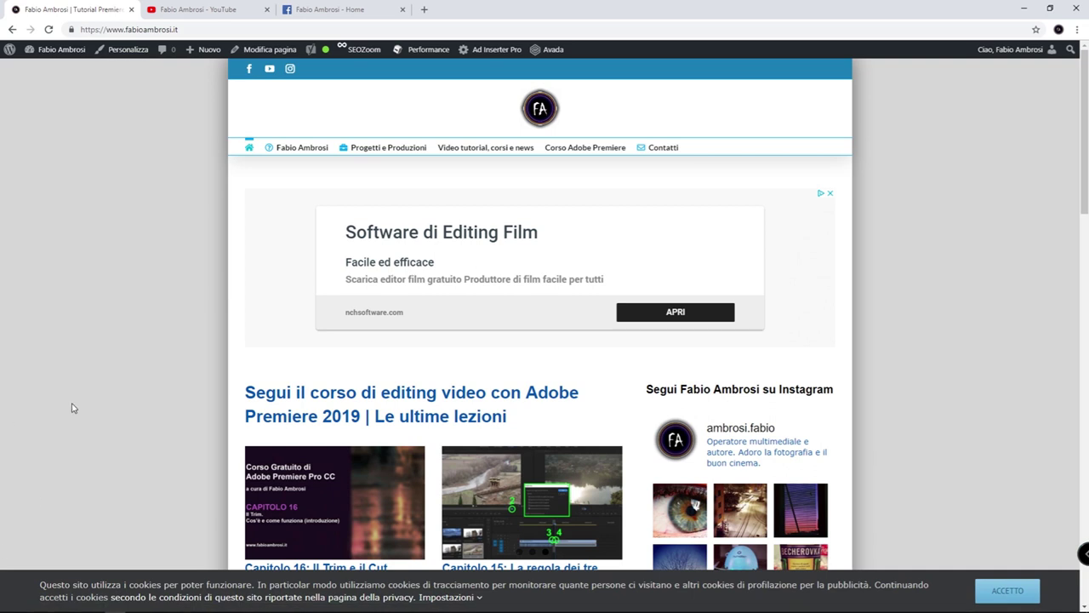
- Browse the latest Premiere 2019 course lessons on fabioambrosi.it, then move on to the YouTube tab
scroll(148, 394, down, 3)
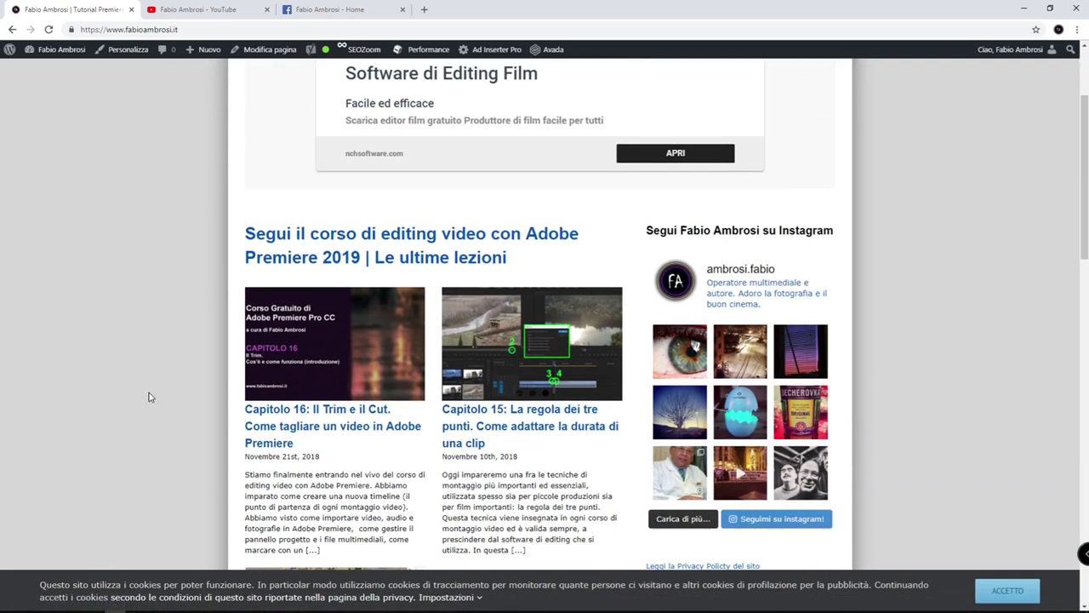
scroll(150, 392, down, 3)
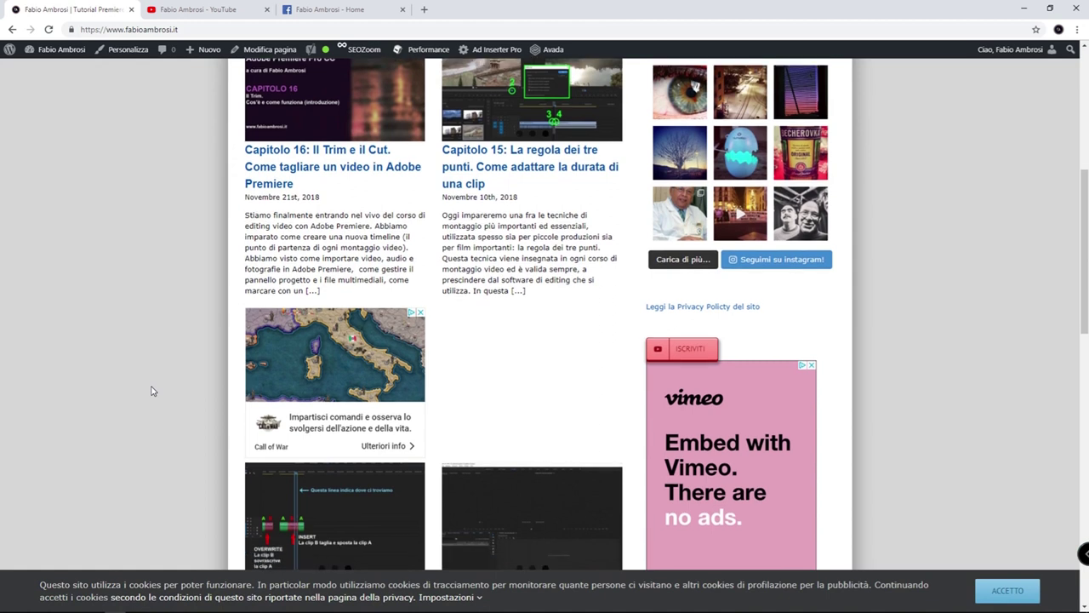
scroll(152, 391, down, 2)
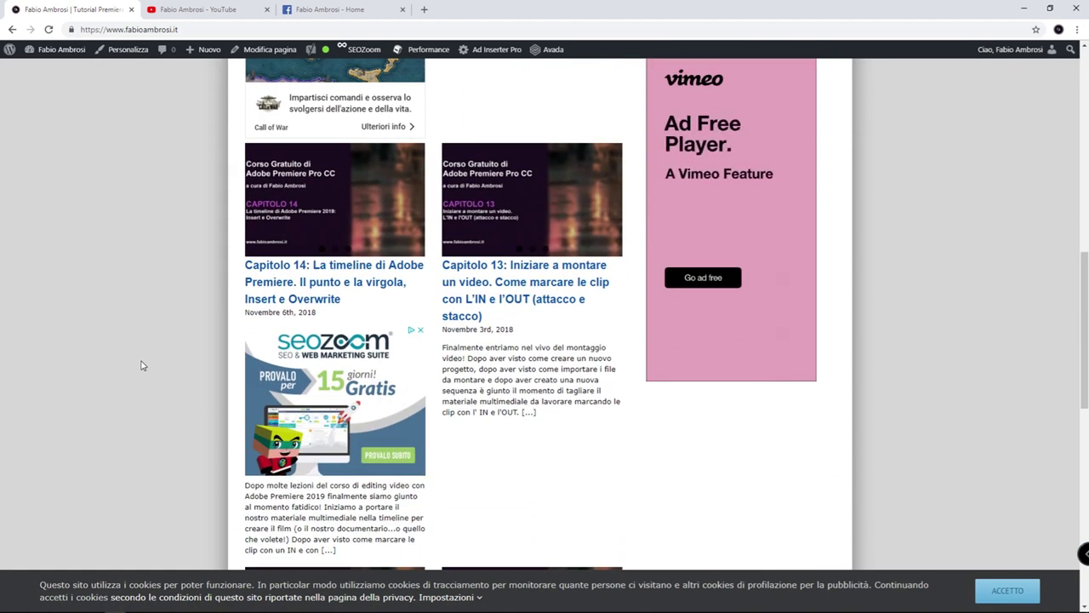
scroll(143, 365, up, 4)
scroll(137, 362, up, 1)
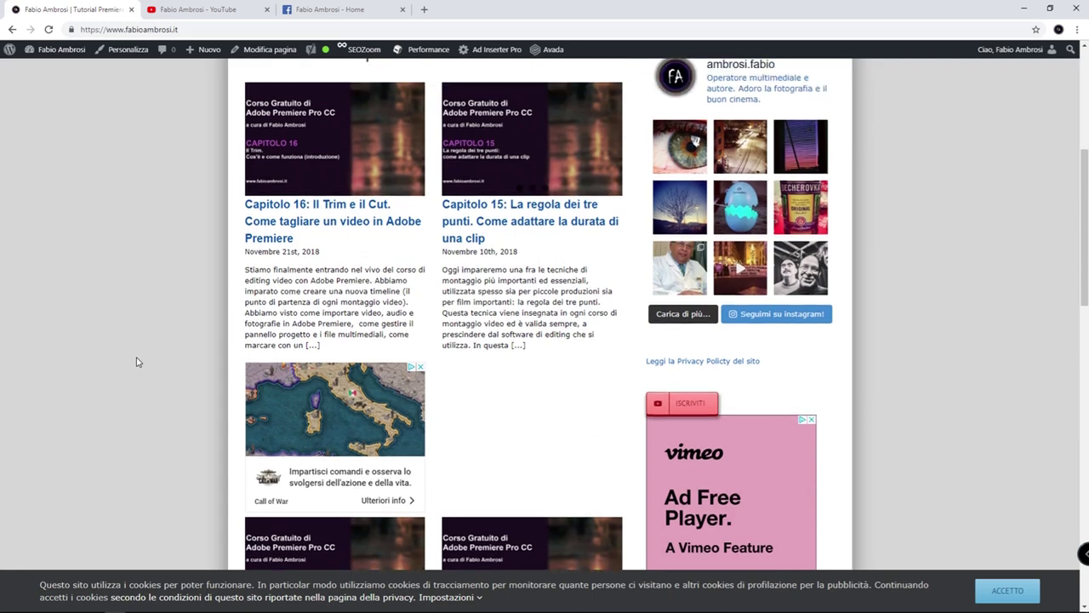
key(ctrl+Tab)
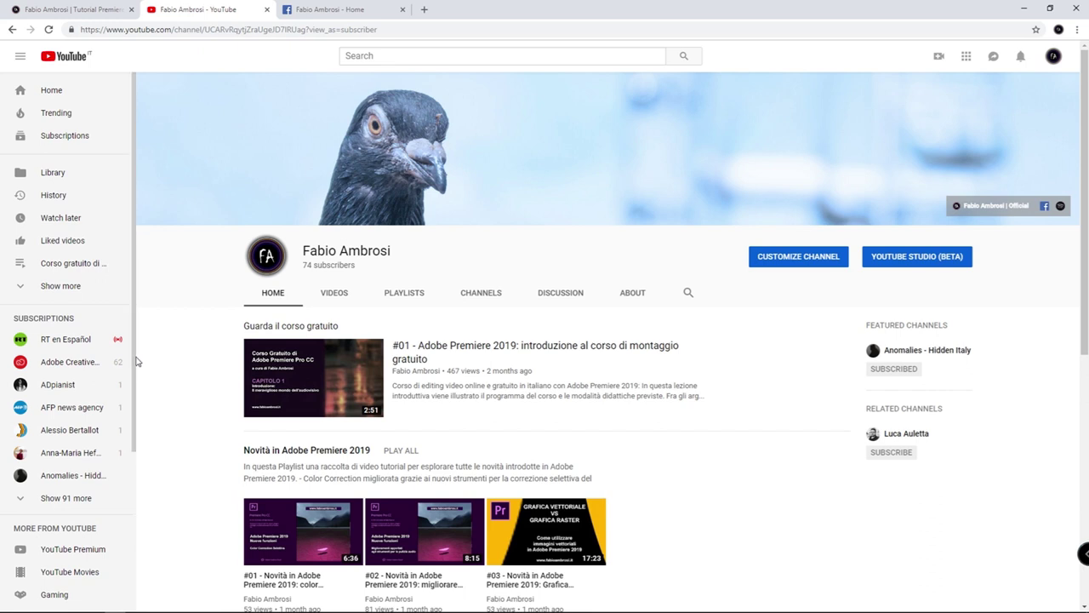
- Move from the YouTube channel tab to the course's Facebook page
key(ctrl+Tab)
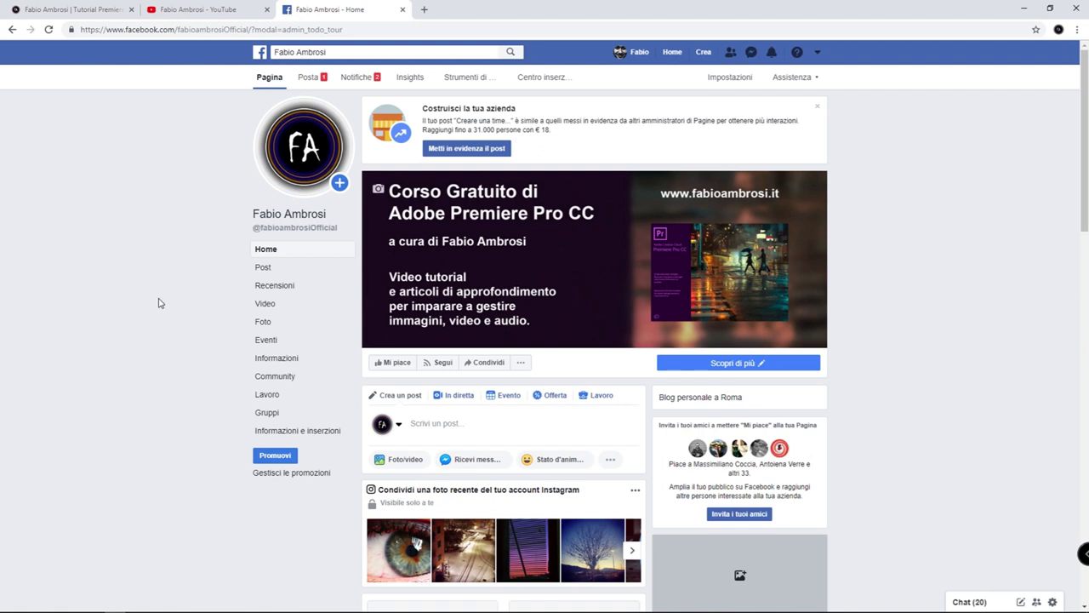
- Switch to Premiere Pro with project video-24 and its Sequenza 02 timeline
click(262, 605)
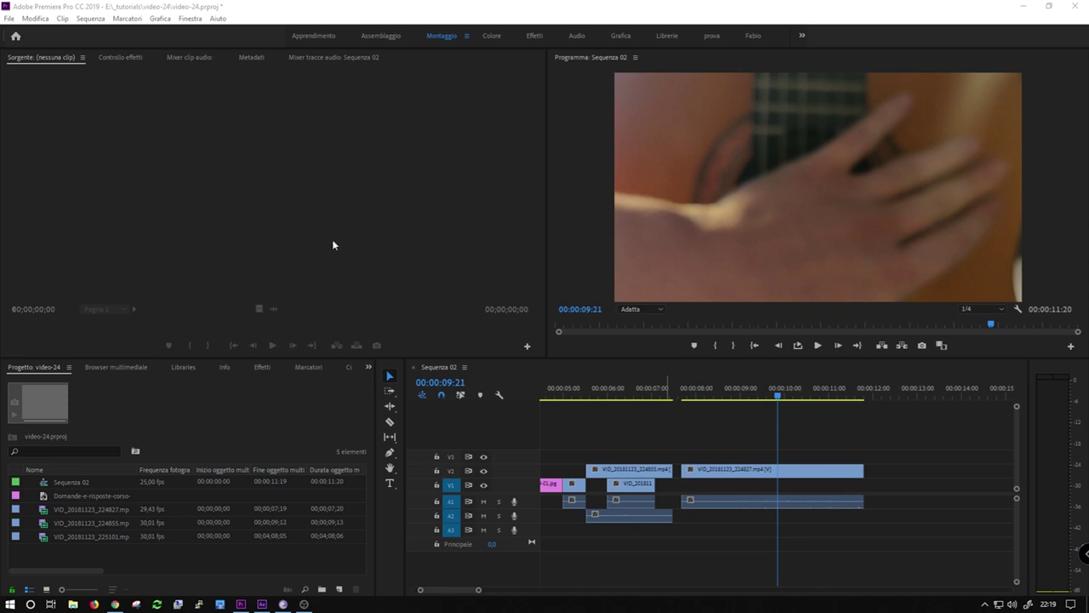
- Load VID_20181123_224827.mp4 from the Project panel into the Source monitor
double_click(47, 510)
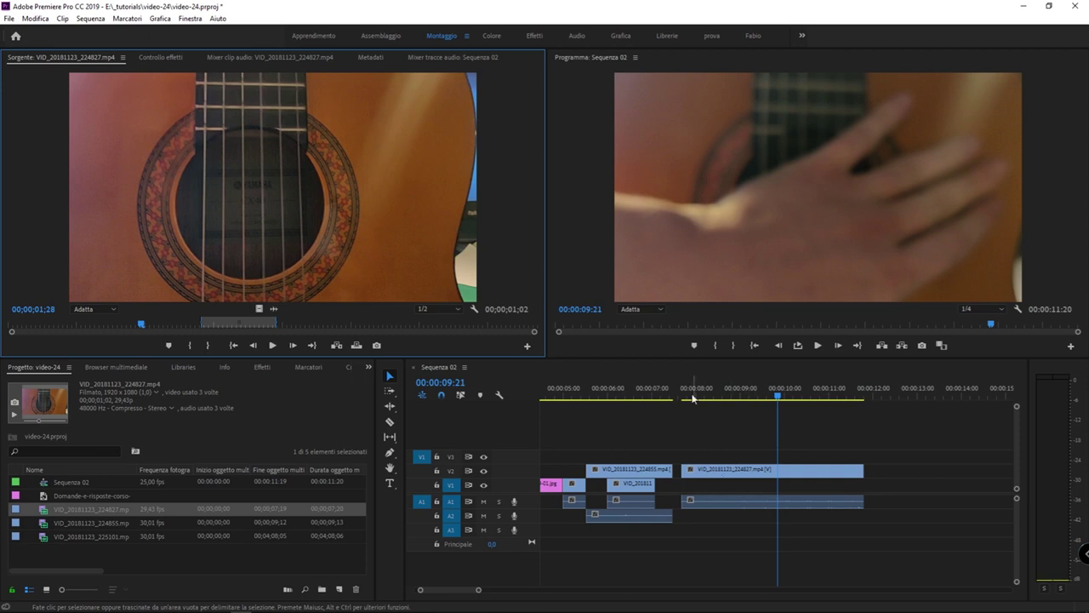
- Shrink the monitors and narrow the Project panel to give the timeline more room
drag(629, 358, 650, 286)
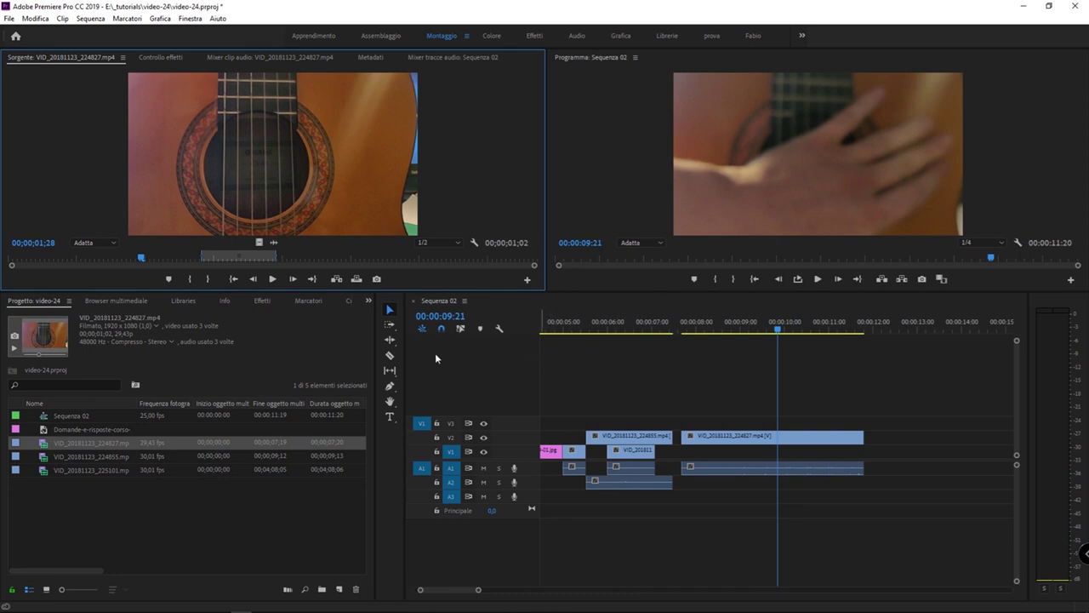
drag(405, 353, 251, 354)
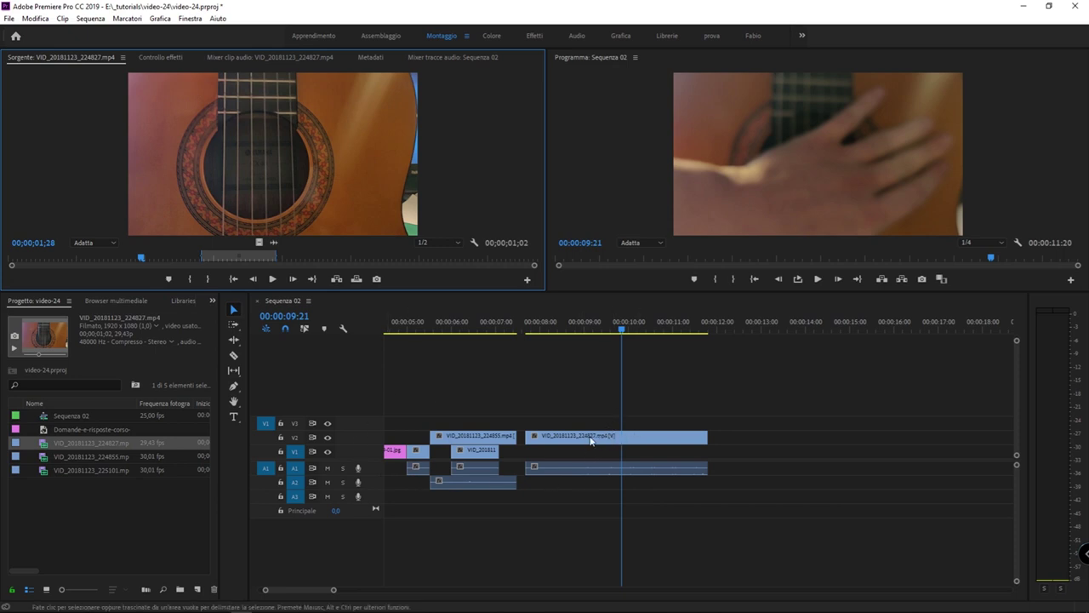
drag(670, 388, 408, 499)
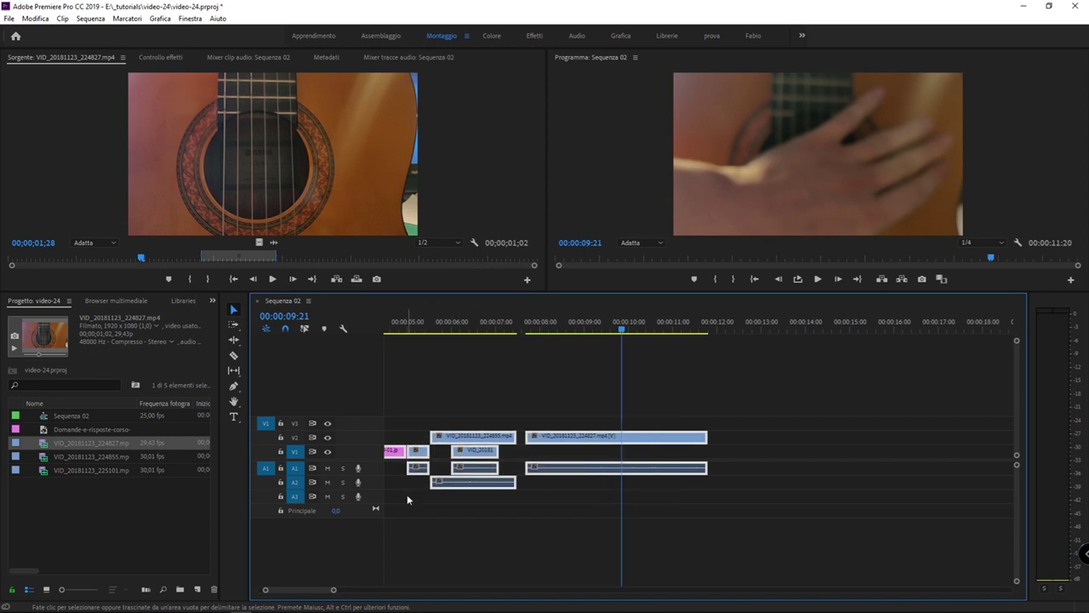
click(734, 398)
drag(748, 393, 424, 485)
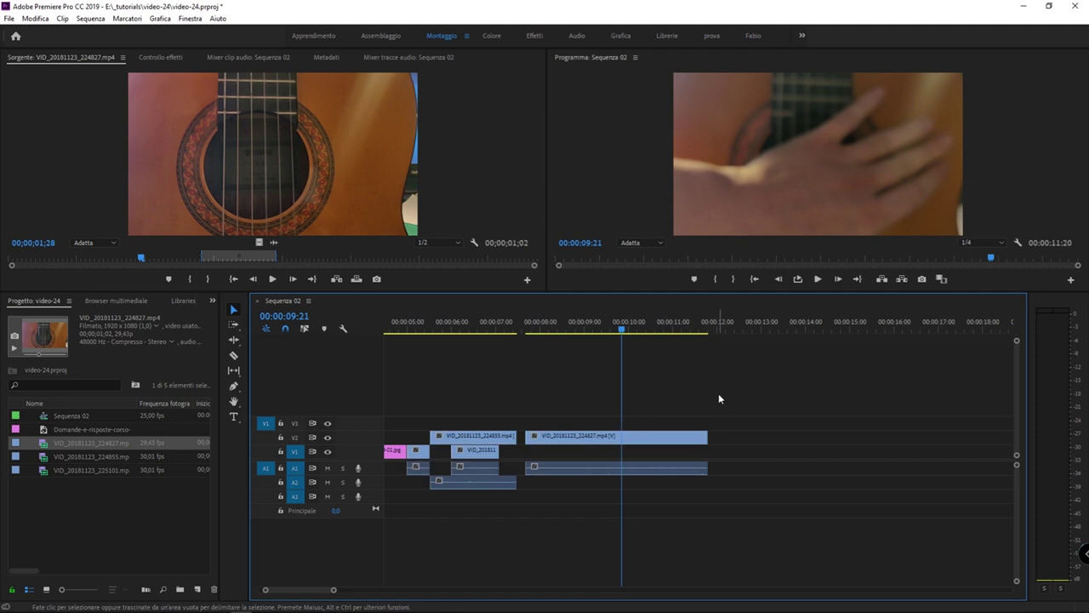
click(639, 442)
click(658, 462)
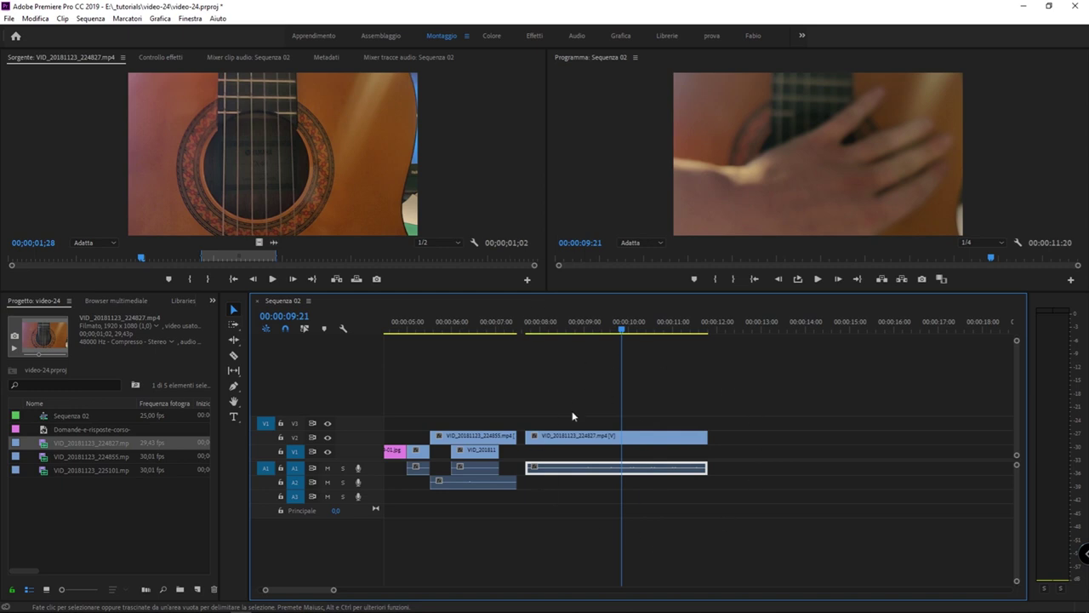
click(722, 396)
mouse_move(729, 371)
mouse_down()
mouse_move(528, 490)
mouse_move(462, 505)
mouse_up()
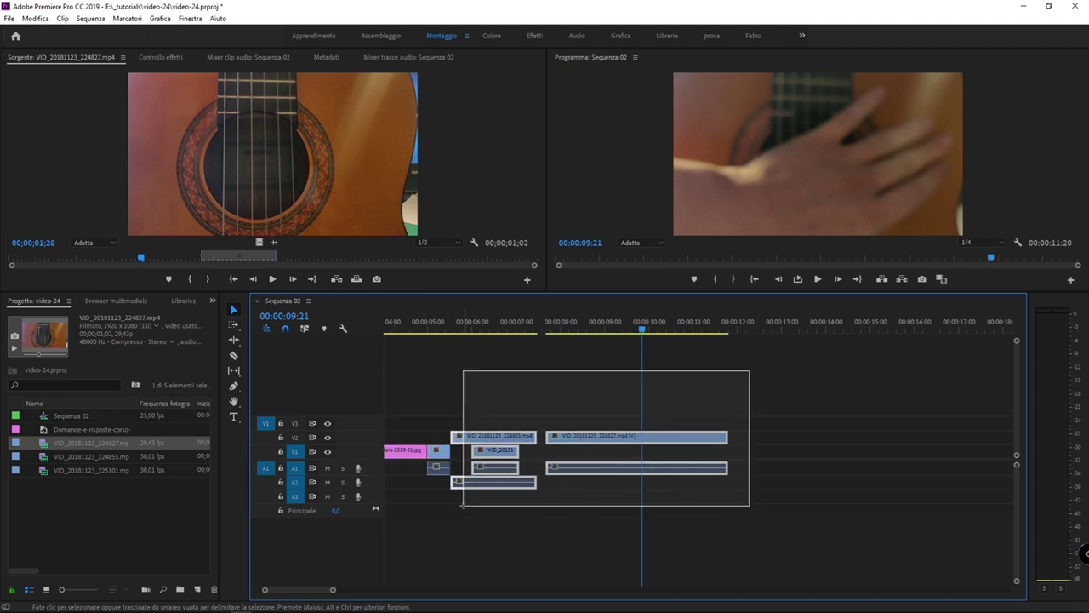
drag(462, 505, 495, 529)
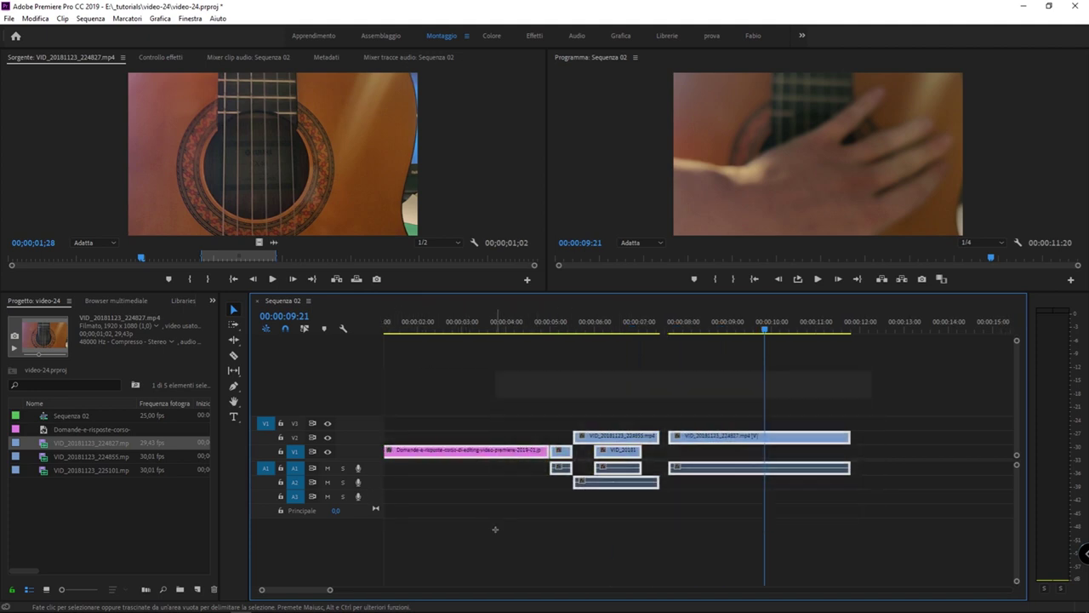
drag(872, 371, 879, 438)
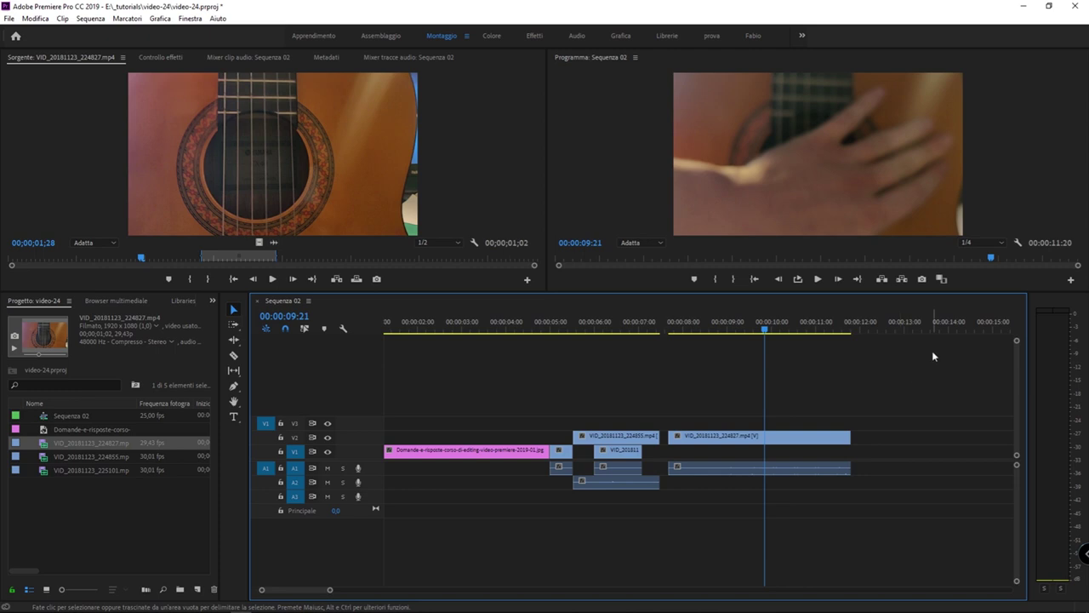
- Cut the selected V2 guitar clip and its A1 audio at the playhead with Ctrl+K
drag(845, 384, 768, 491)
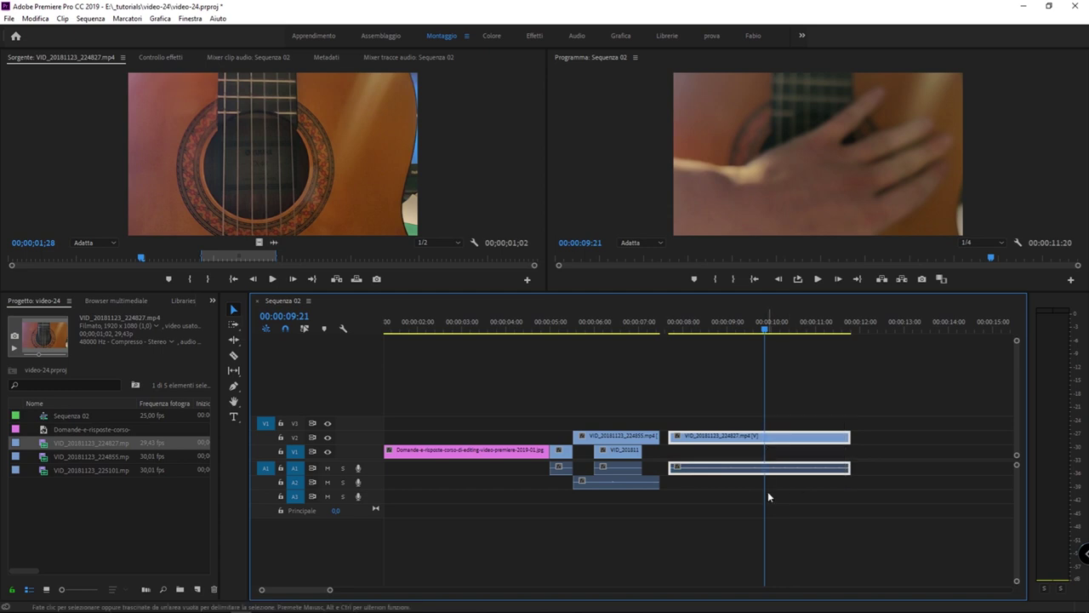
key(ctrl+k)
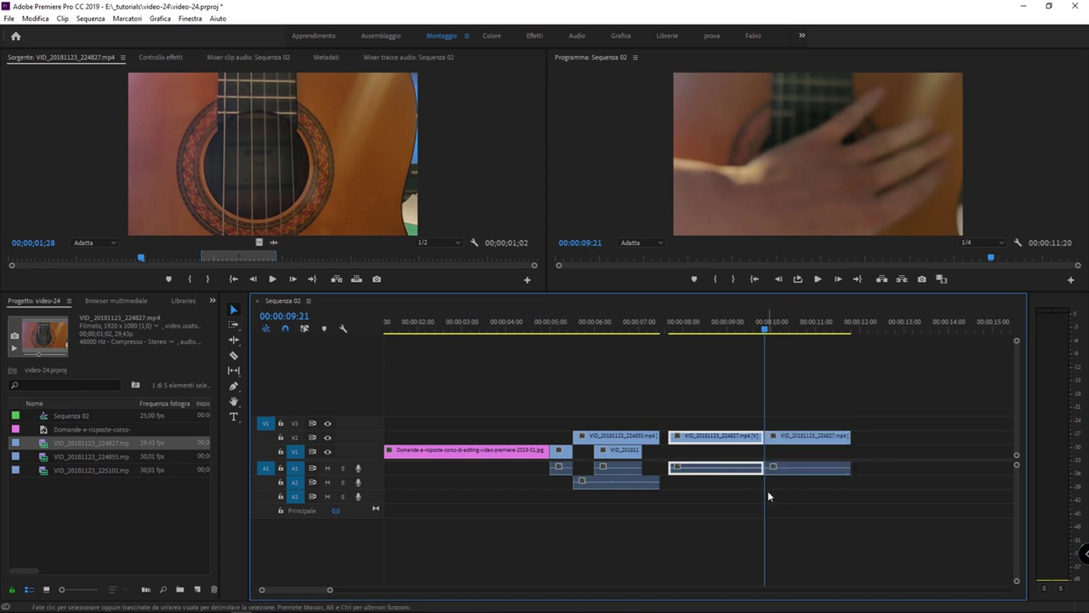
click(782, 401)
key(space)
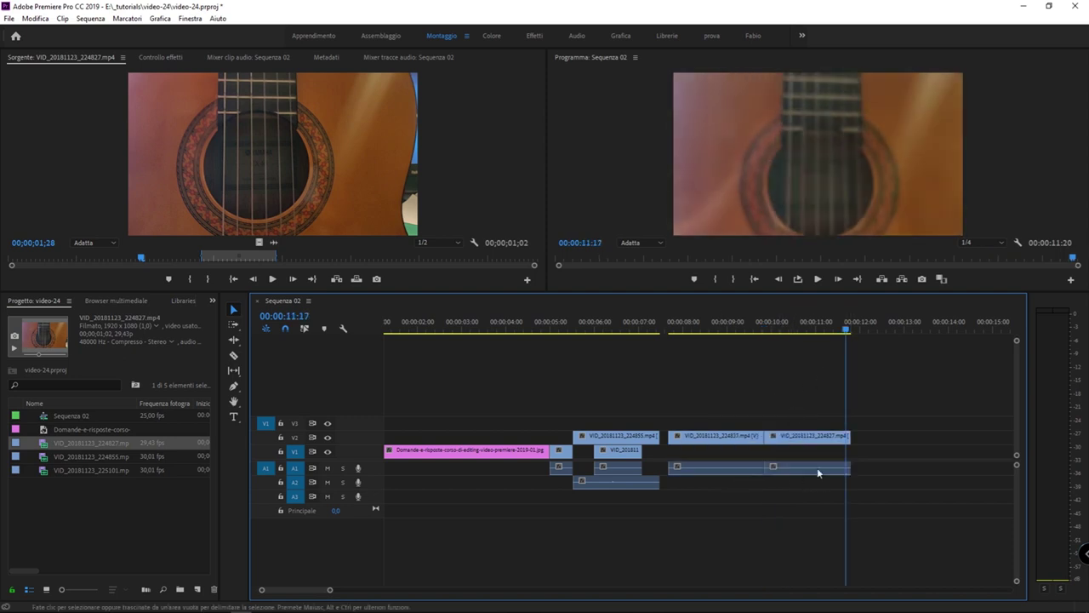
- Select the left piece, put the playhead back at 00:00:10:11, and zoom in on the cut
drag(753, 429, 809, 425)
click(808, 435)
click(734, 436)
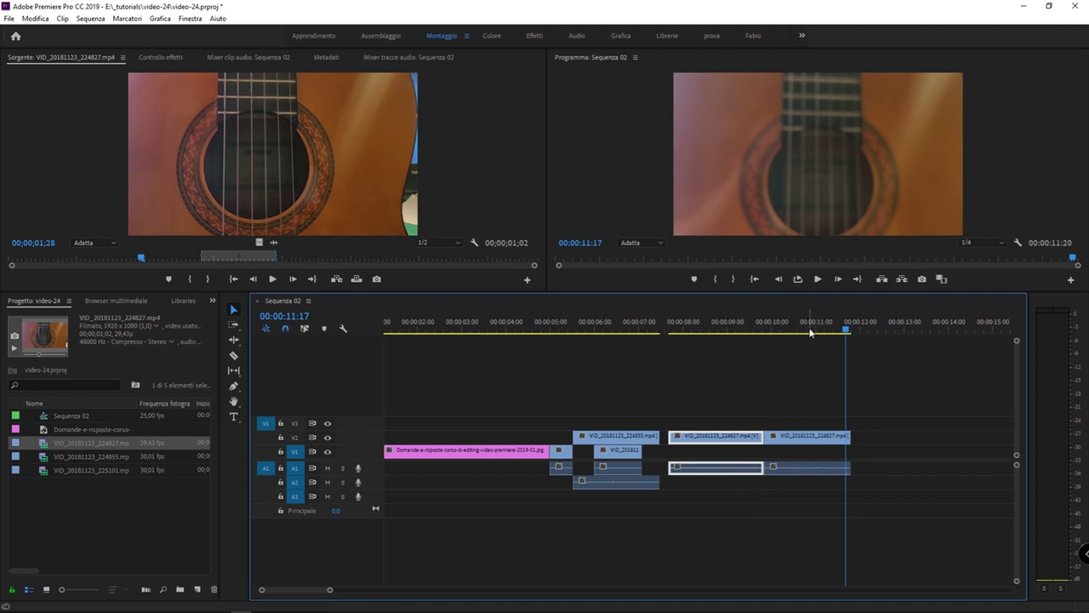
drag(810, 332, 771, 339)
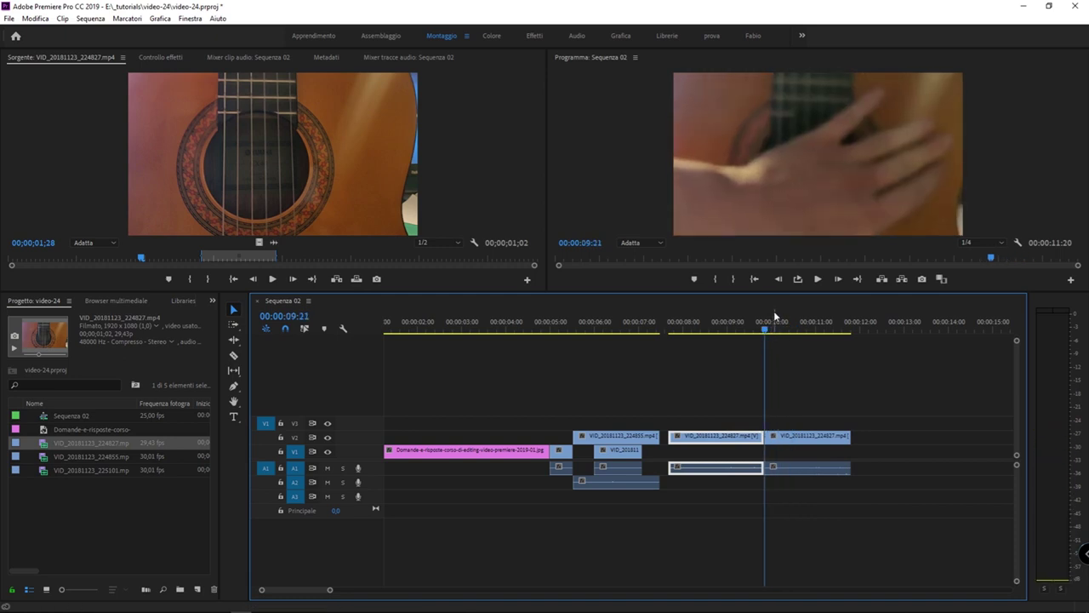
key(equal)
key(equal)
key(equal)
key(equal)
- Delete the edit point so the guitar clip on V2 is one piece again
click(722, 396)
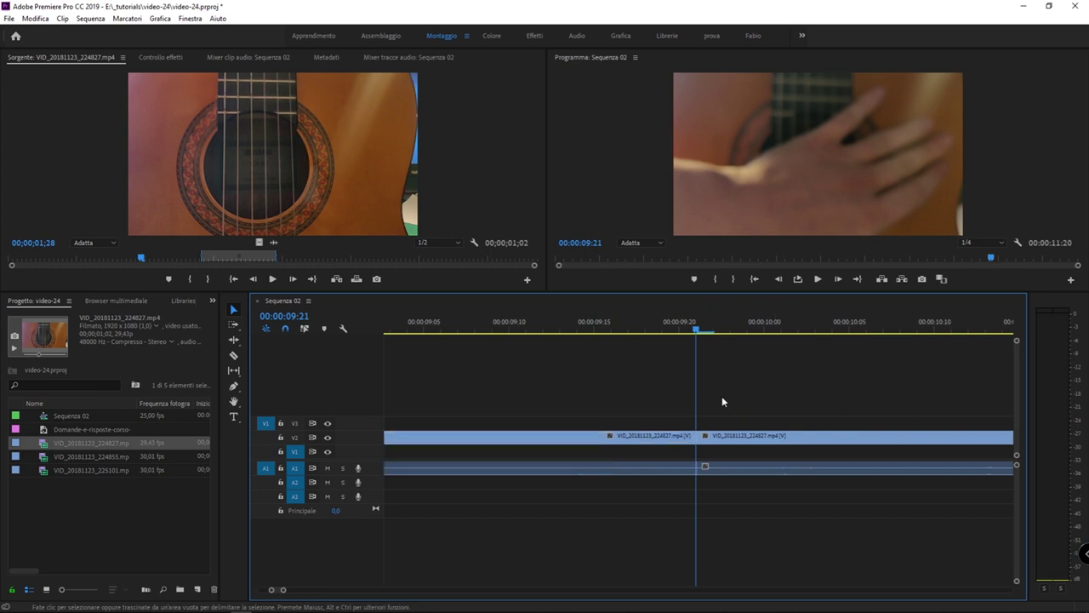
key(Left)
key(Left)
key(Left)
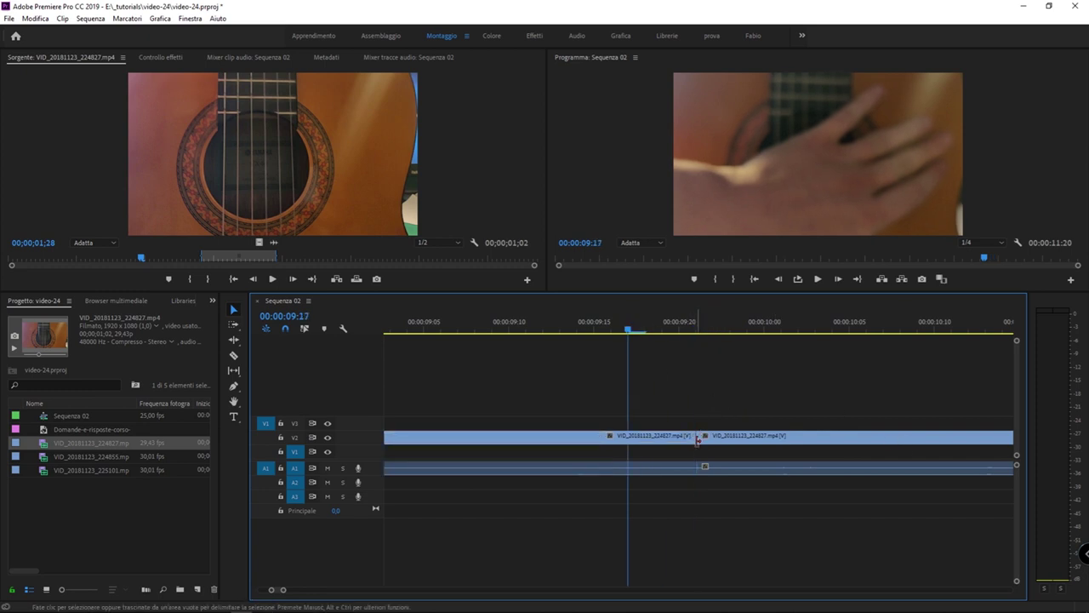
click(692, 469)
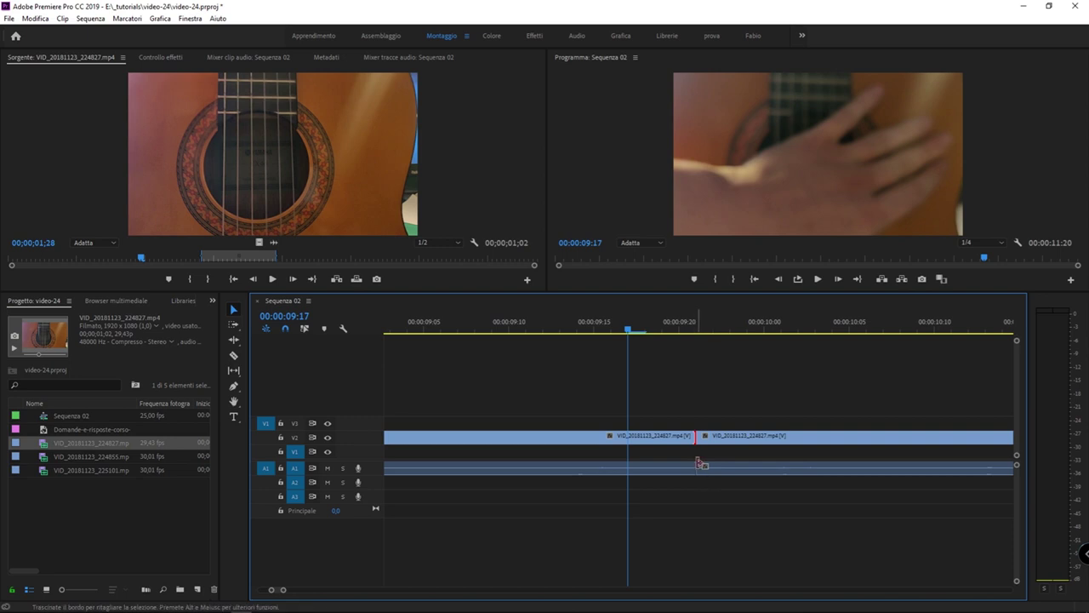
key(Delete)
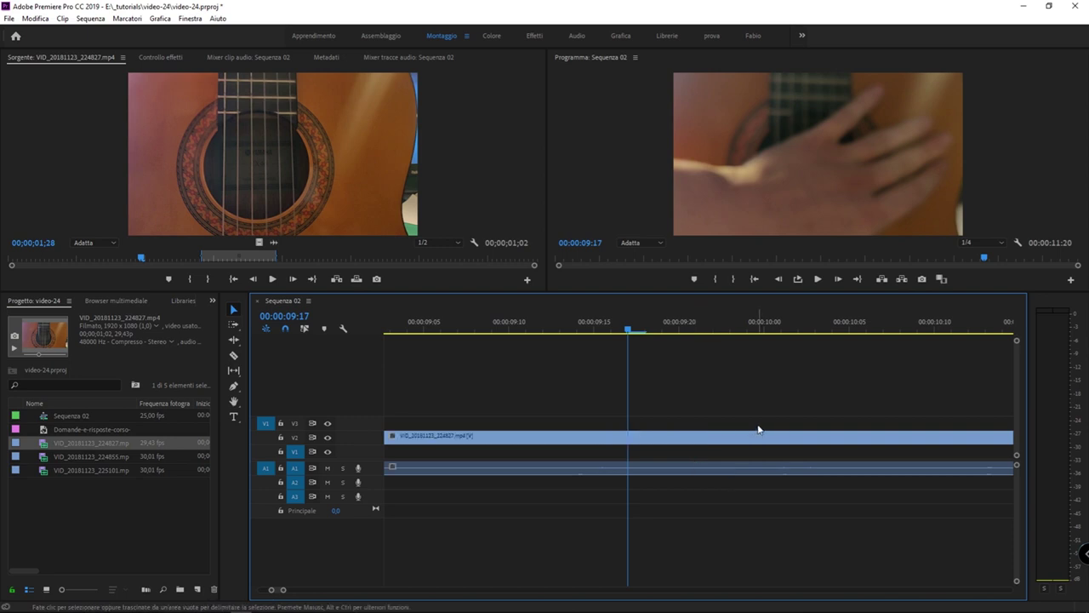
- Select the V2 guitar clip and split it again at the playhead
click(697, 438)
click(707, 468)
click(705, 439)
click(706, 419)
click(655, 469)
click(591, 471)
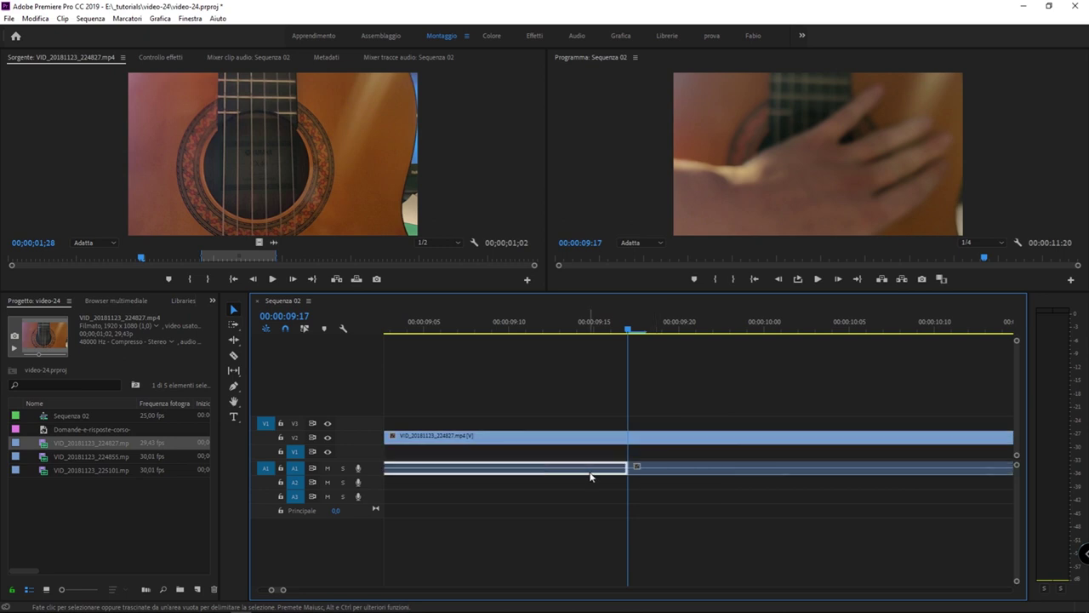
click(652, 472)
click(659, 438)
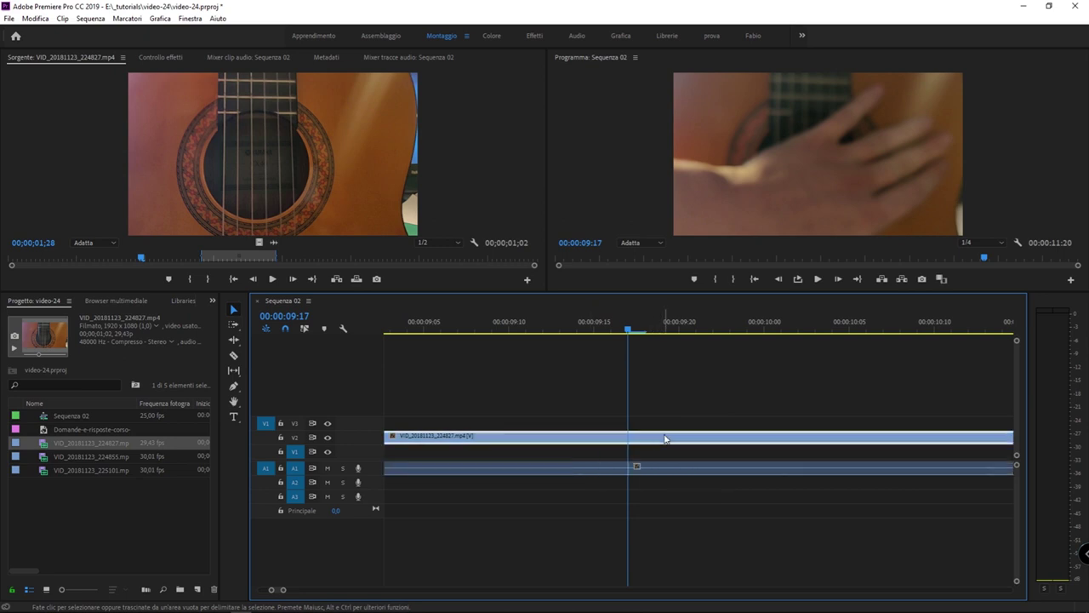
key(ctrl+k)
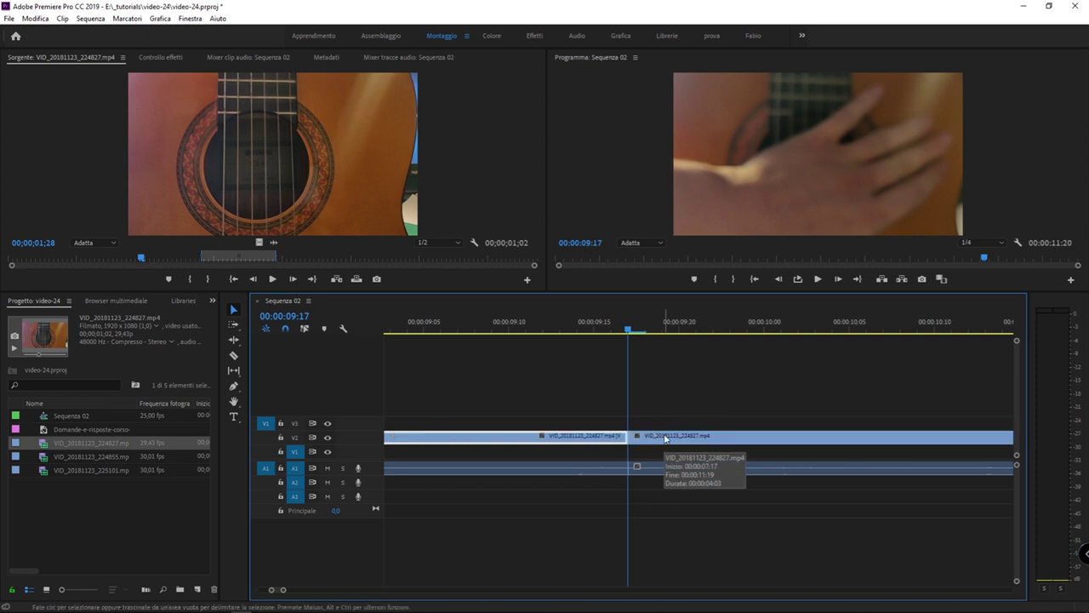
- Drag the right half further right and the left half up onto V3
click(652, 440)
click(602, 437)
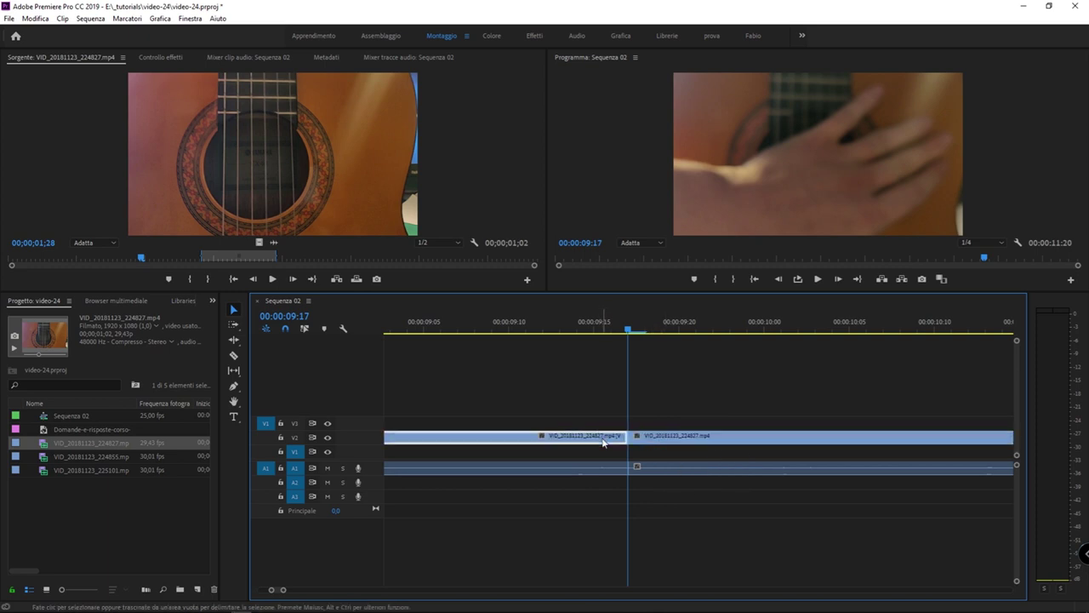
drag(654, 439, 705, 439)
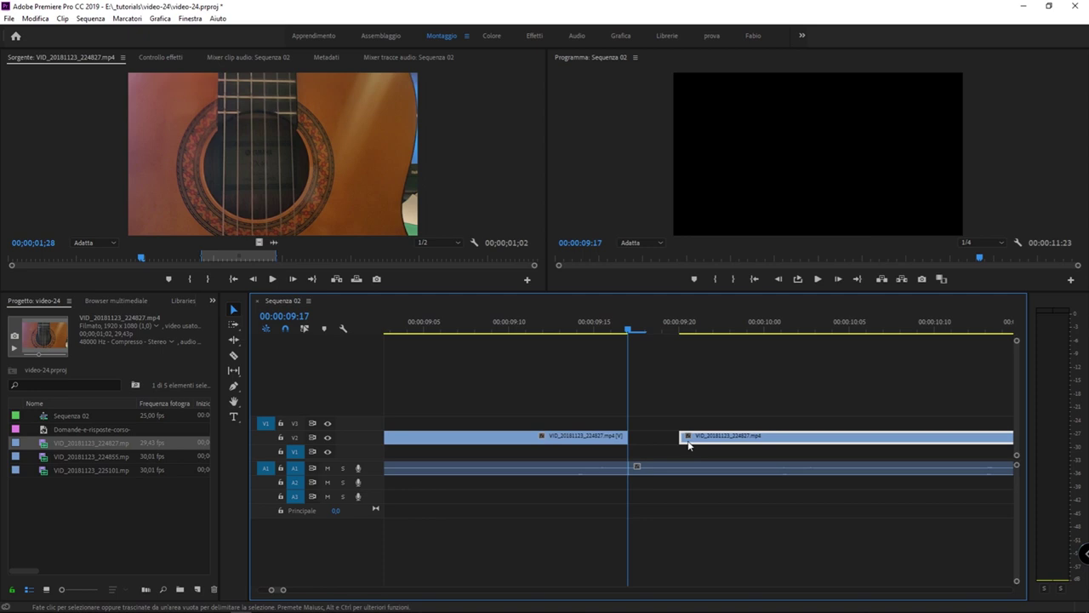
drag(593, 439, 593, 425)
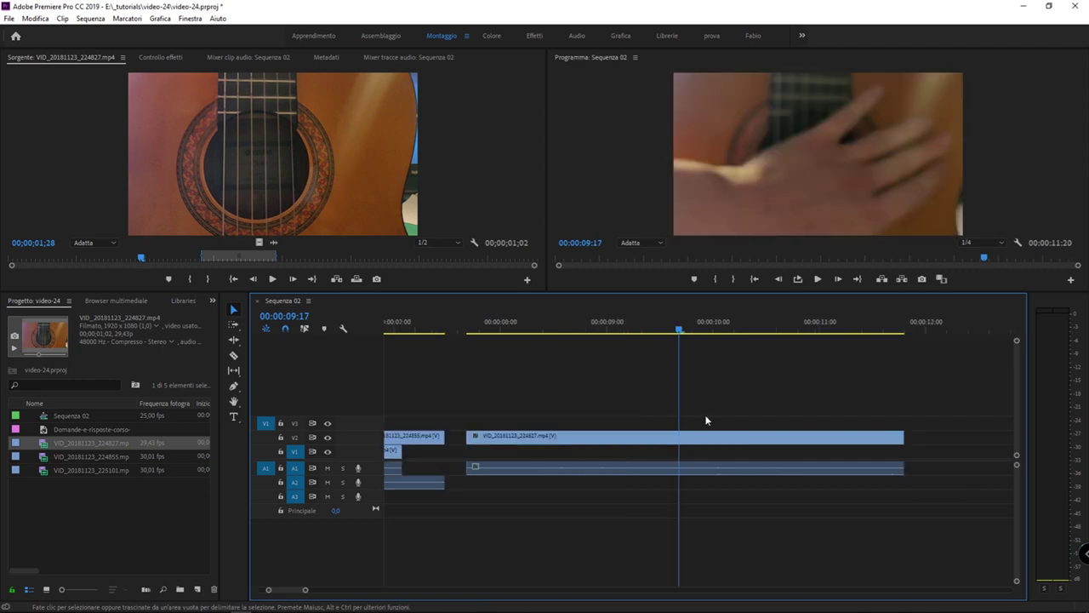
- Zoom the timeline out and marquee-select the guitar clip together with its A1 audio
key(minus)
key(minus)
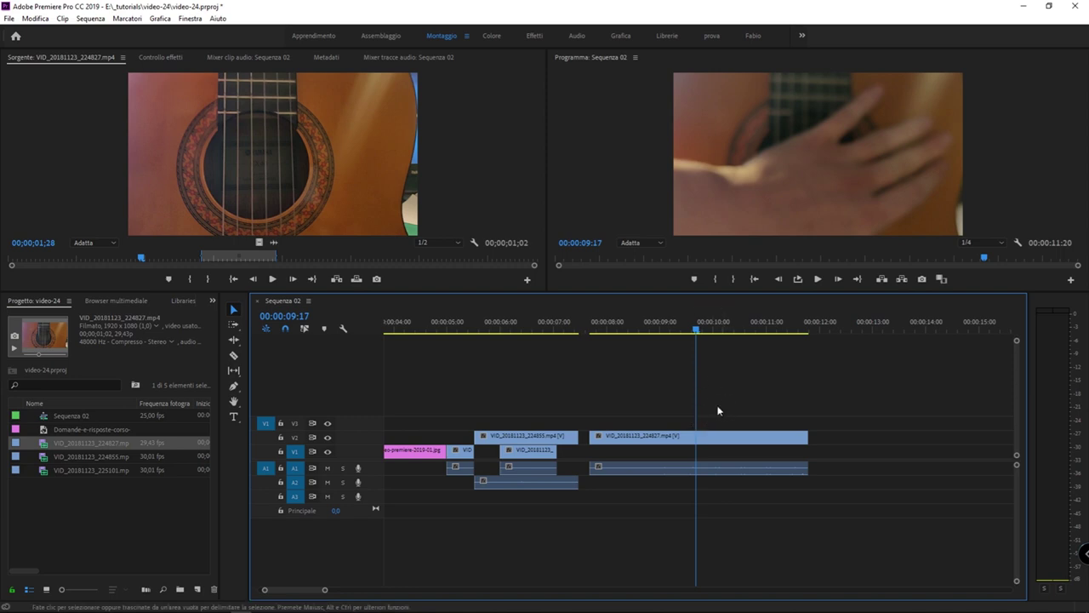
click(672, 467)
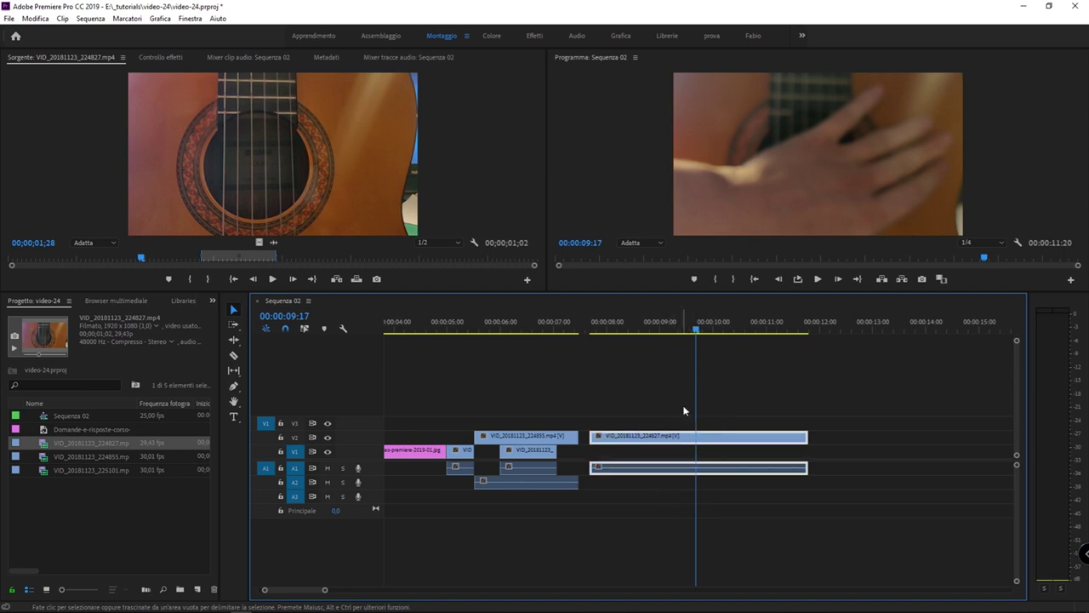
click(753, 409)
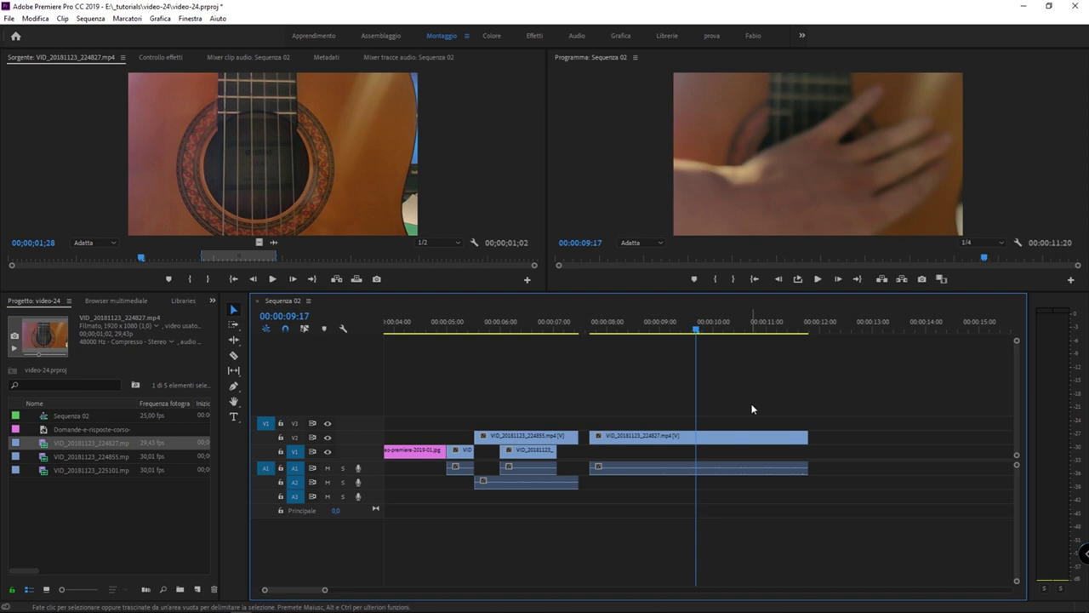
mouse_move(849, 411)
mouse_down()
mouse_move(829, 419)
mouse_move(813, 503)
mouse_up()
mouse_move(838, 416)
mouse_down()
mouse_move(803, 473)
mouse_move(747, 433)
mouse_move(894, 445)
mouse_move(888, 438)
mouse_up()
click(890, 436)
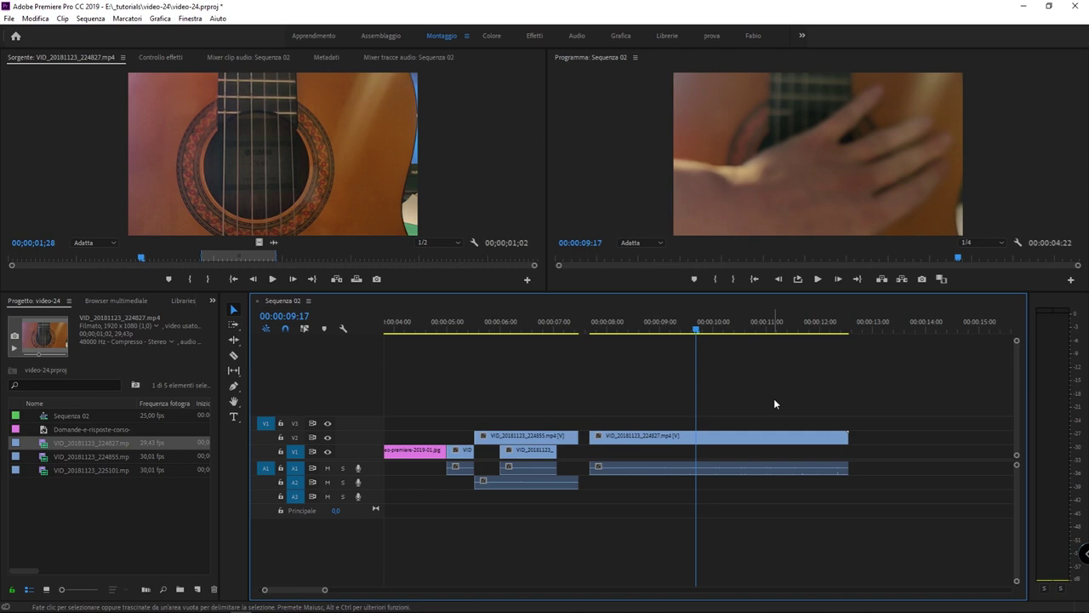
- Marquee-select the V2 guitar clip with its A1 audio and park the playhead at 00:00:09:14
click(655, 472)
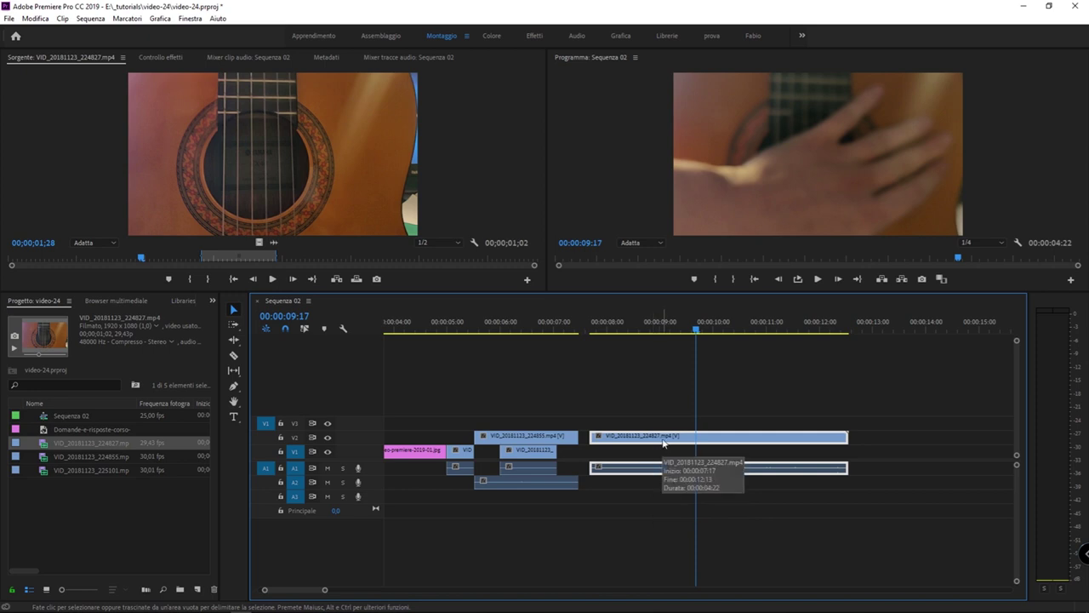
click(647, 407)
drag(843, 383, 499, 524)
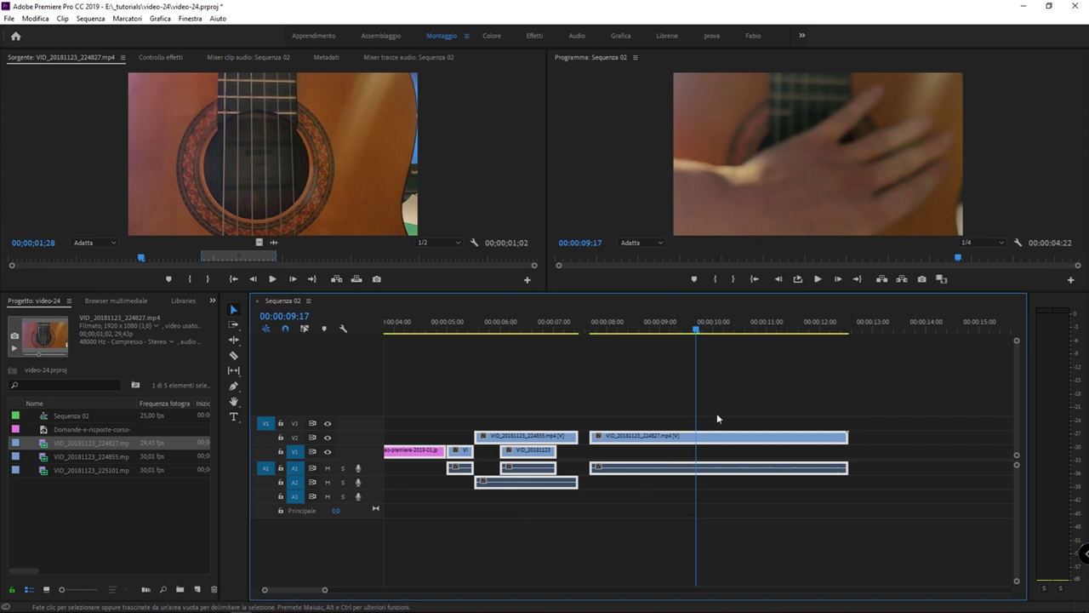
click(760, 394)
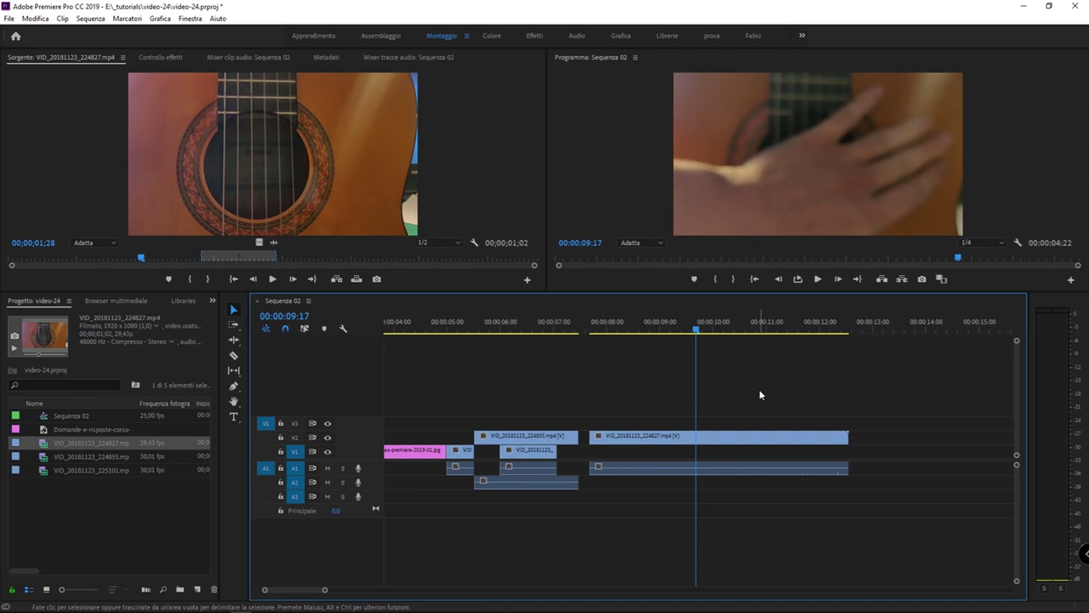
drag(757, 394, 699, 423)
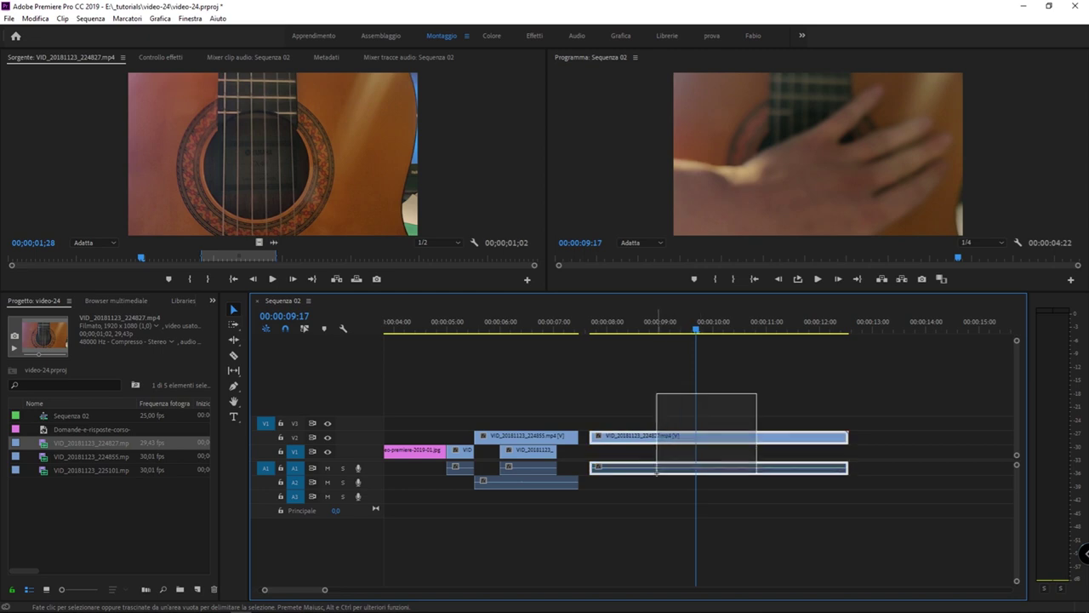
drag(669, 451, 656, 473)
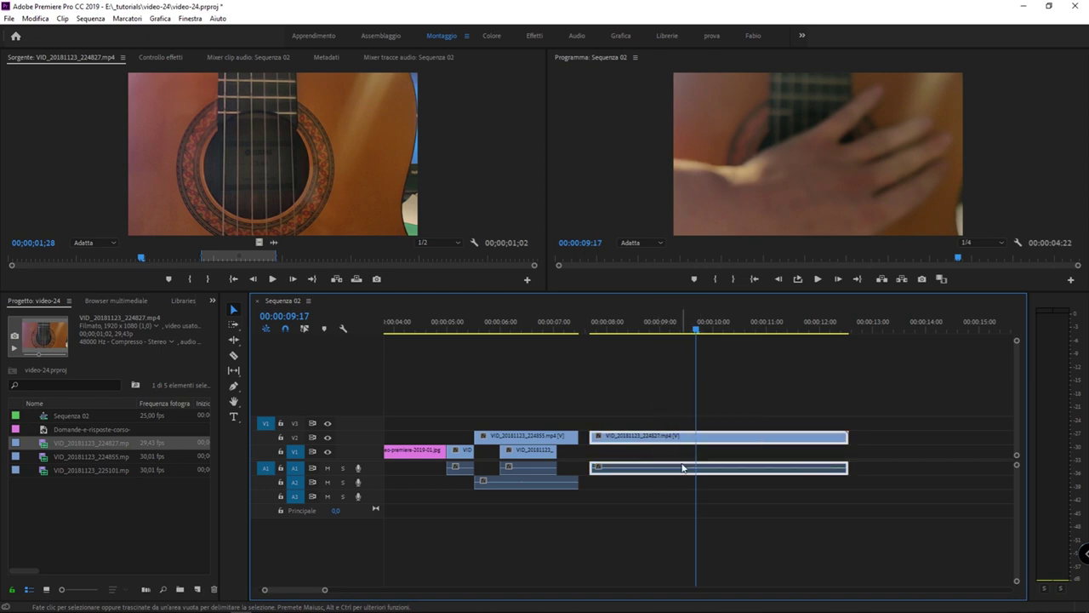
drag(701, 334, 691, 332)
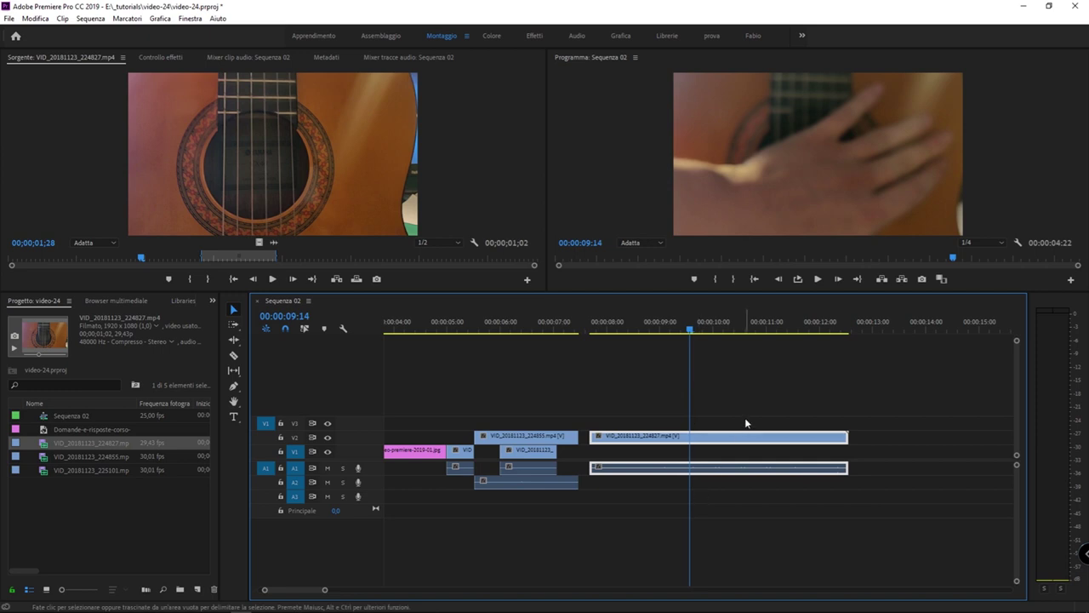
- Cut the guitar clip at 00:00:09:14 and again at 00:00:11:11
key(ctrl+k)
key(ctrl+k)
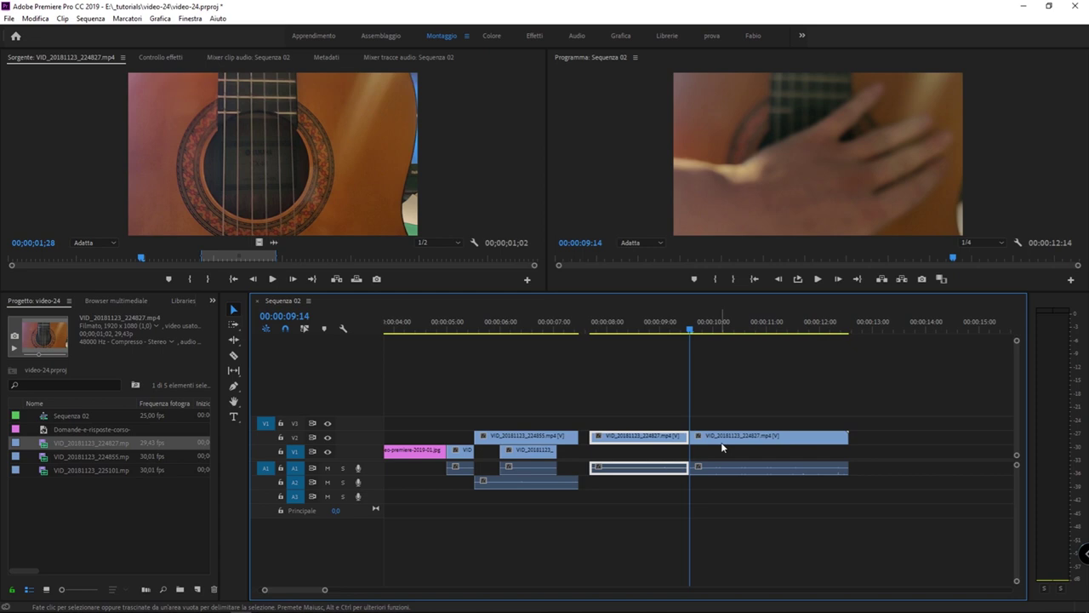
click(790, 447)
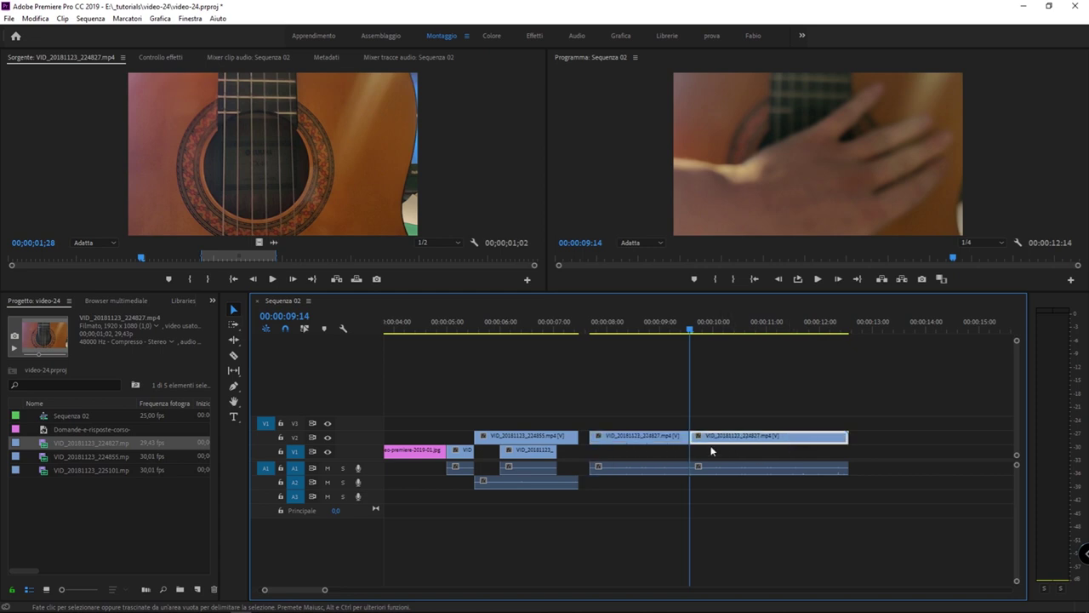
mouse_move(722, 323)
mouse_down()
mouse_move(815, 332)
mouse_move(790, 332)
mouse_up()
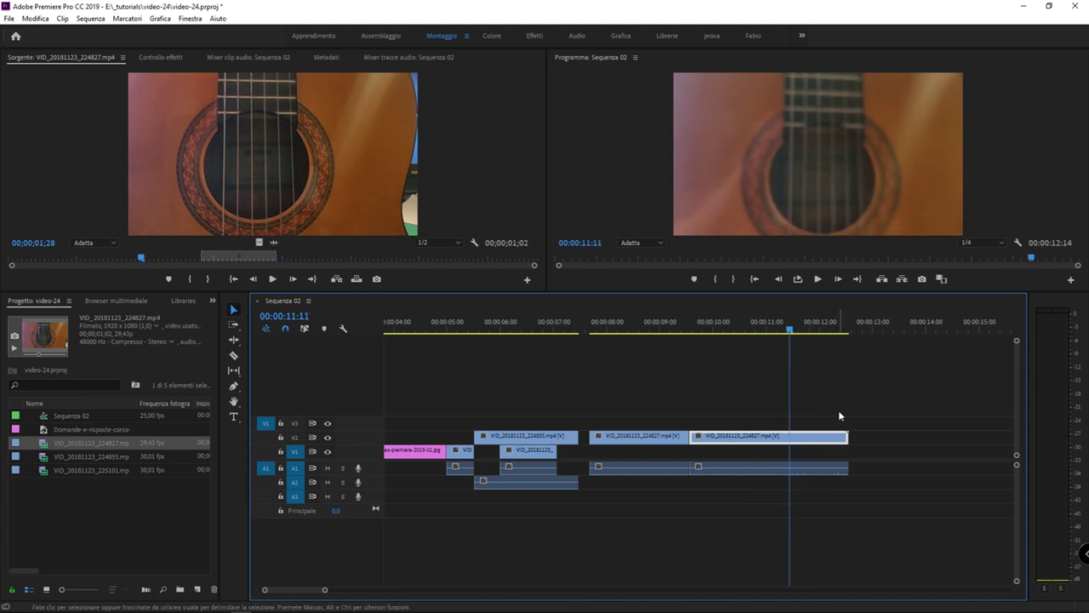
key(ctrl+k)
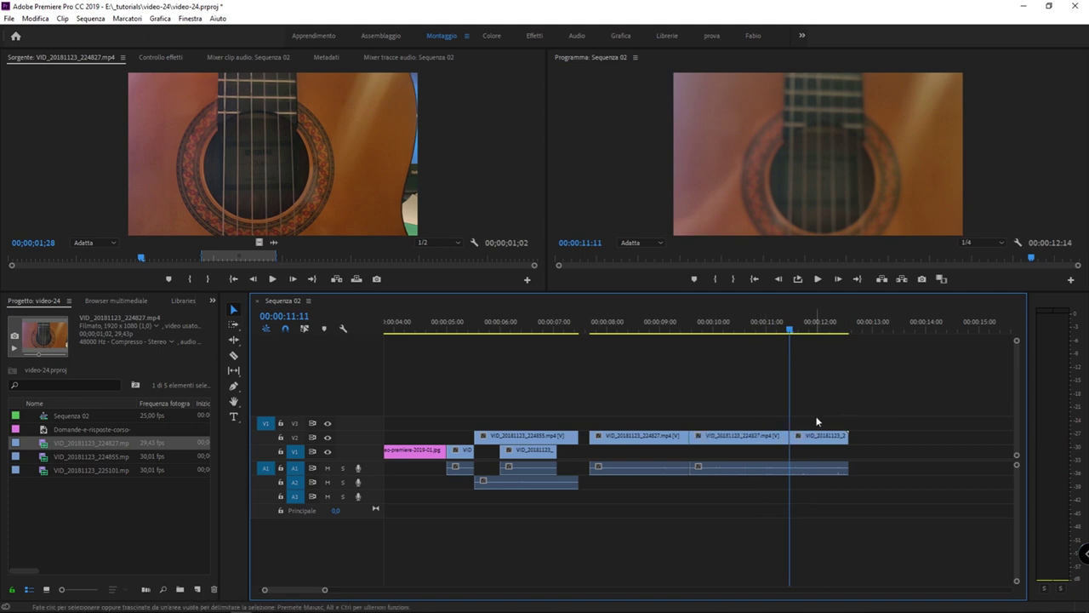
- Select the three resulting V2 pieces together, then clear the selection
click(652, 437)
click(742, 439)
click(814, 438)
mouse_move(878, 410)
mouse_down()
mouse_move(651, 399)
mouse_move(618, 442)
mouse_up()
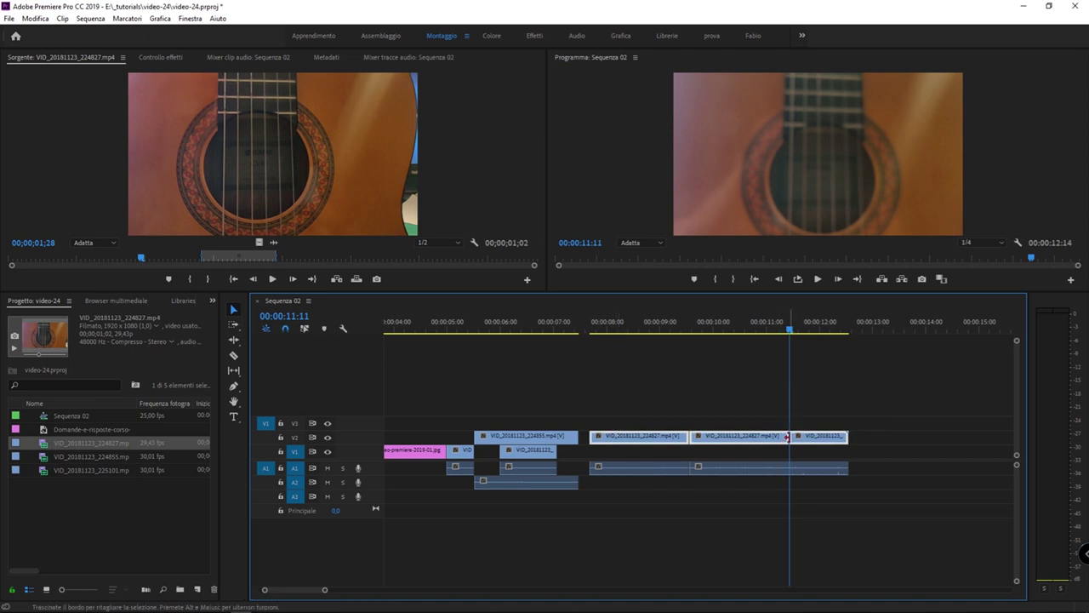
click(715, 417)
- Alt-drag copies of the middle and last V2 pieces onto higher tracks and select the stack
mouse_move(732, 436)
mouse_down()
mouse_move(656, 420)
mouse_move(659, 408)
mouse_up()
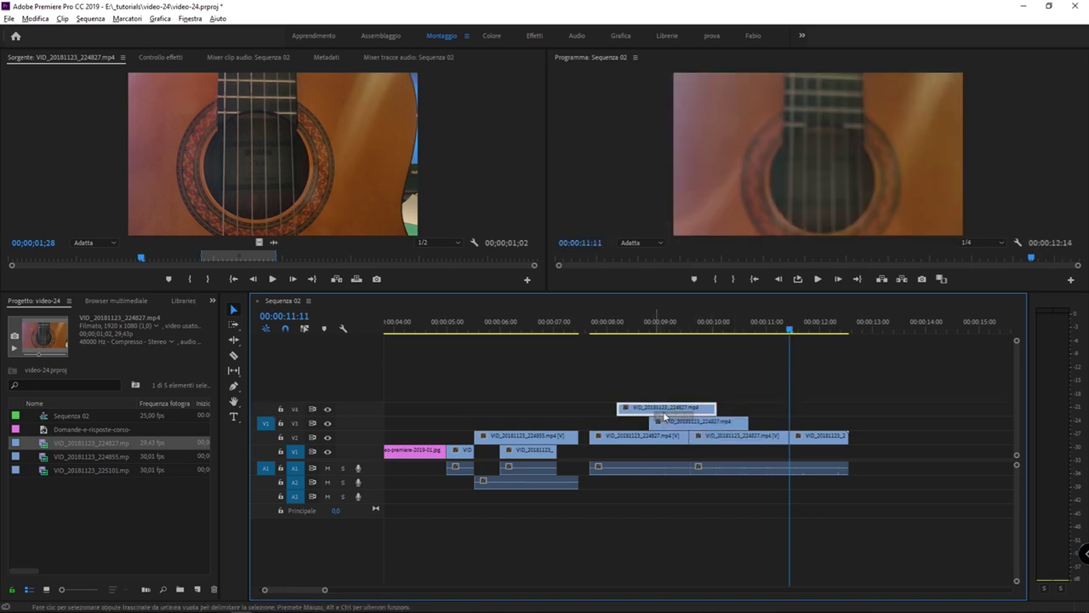
mouse_move(809, 438)
mouse_down()
mouse_move(677, 385)
mouse_move(707, 385)
mouse_up()
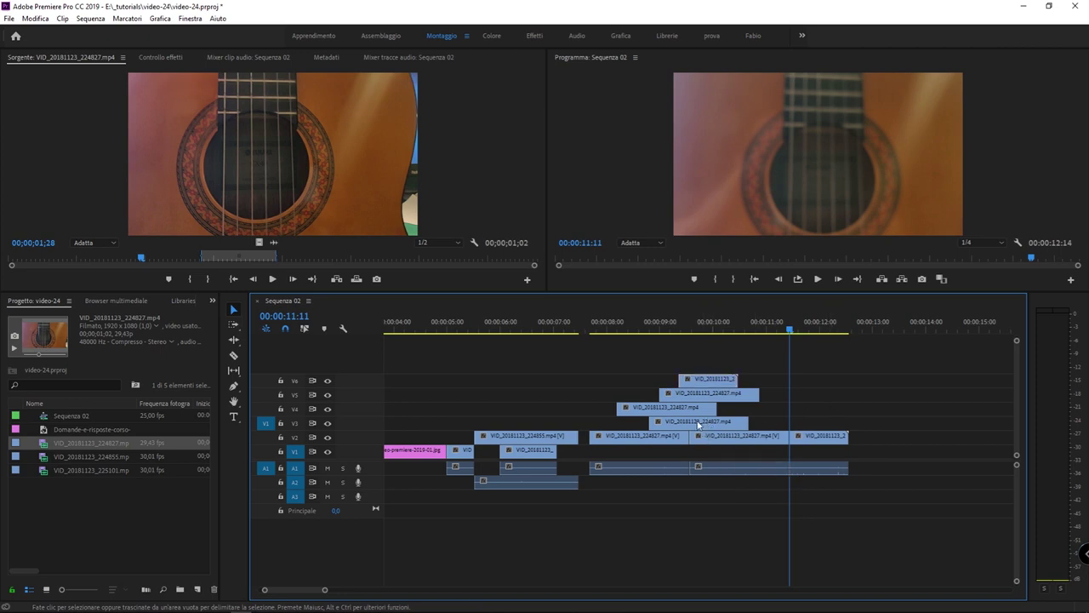
drag(670, 379, 726, 429)
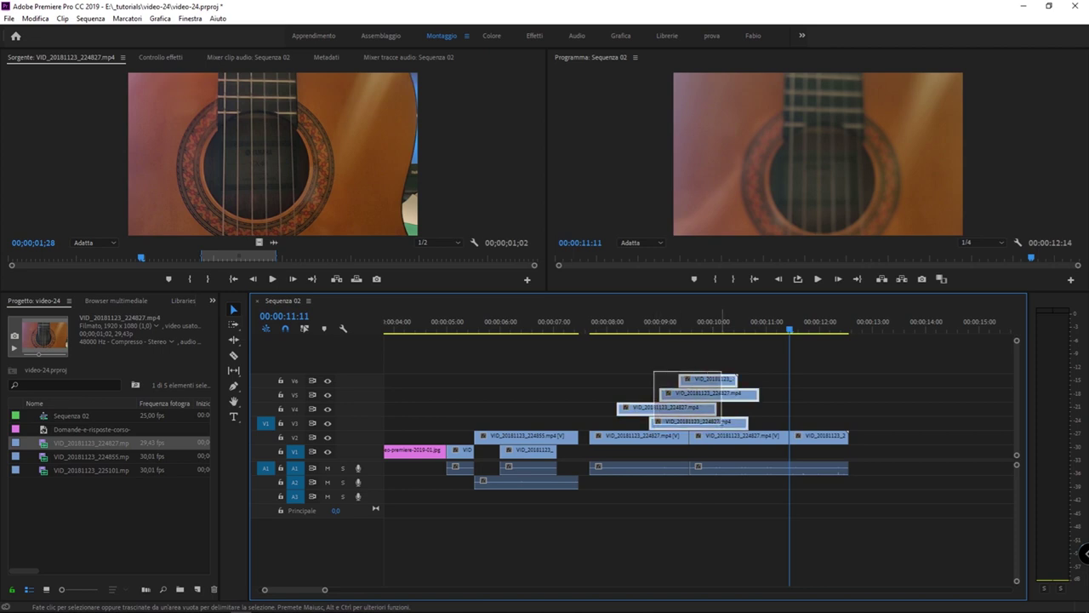
- Set the playhead to 00:00:09:22 and select the stacked clips around it
click(716, 332)
drag(717, 333, 707, 334)
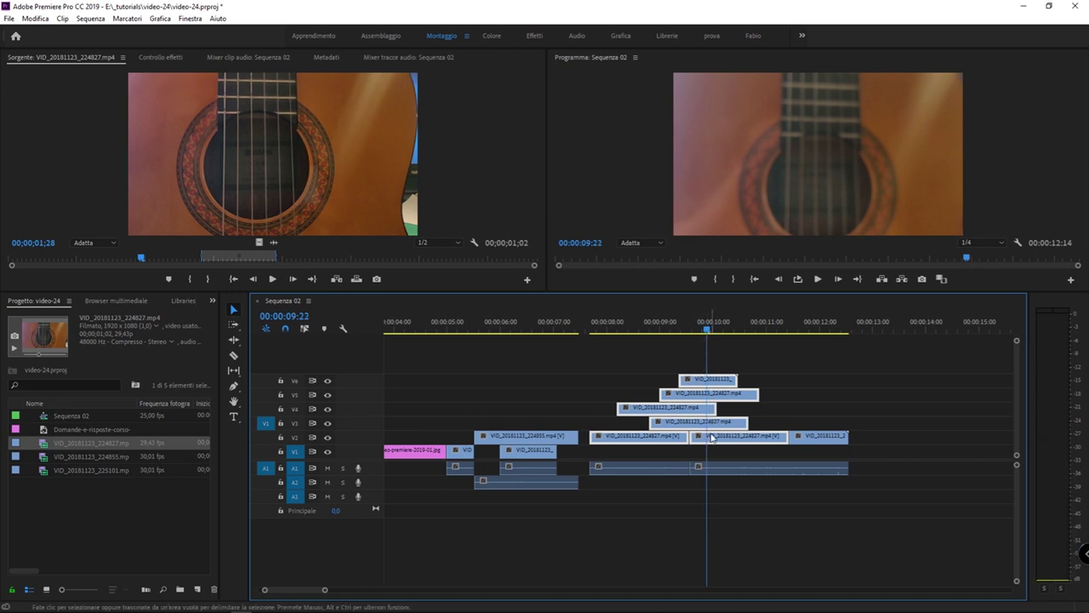
drag(796, 358, 675, 439)
- Split all selected V2–V6 clips at the playhead with Ctrl+K
key(ctrl+k)
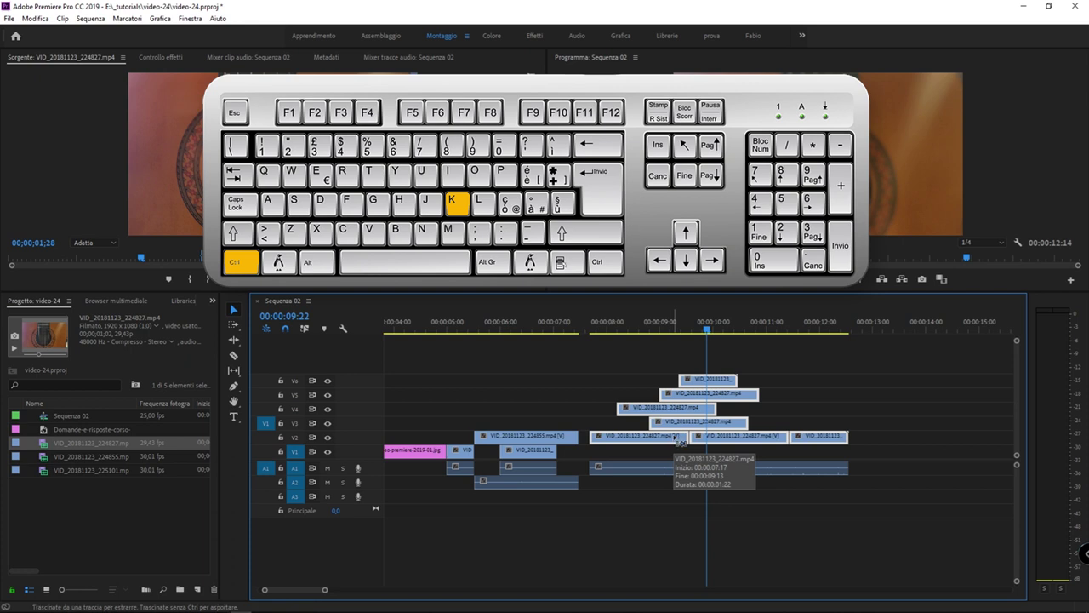
key(ctrl+k)
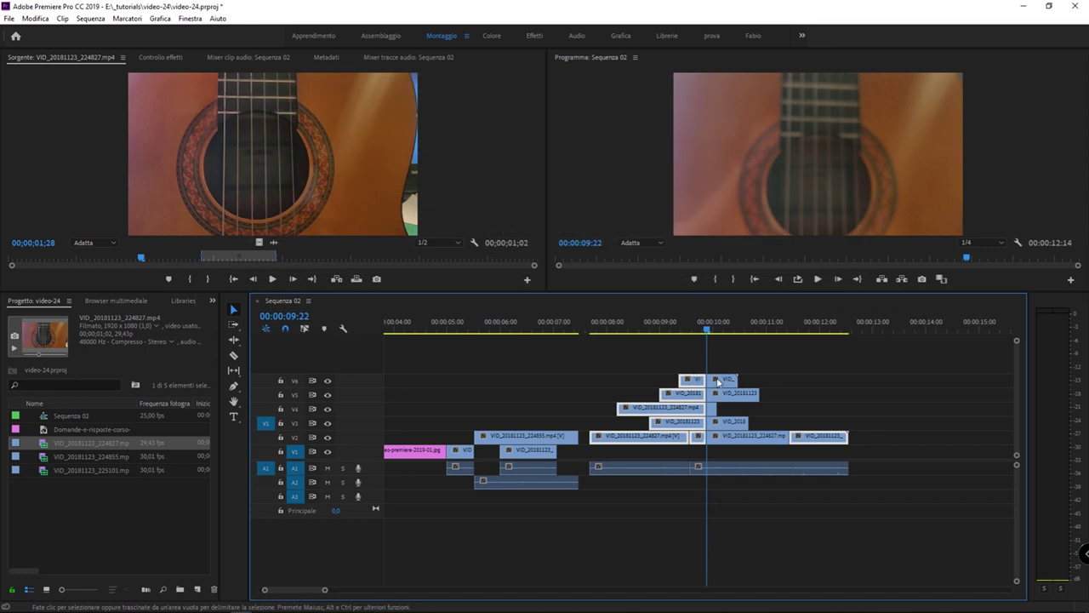
click(764, 357)
- Select the V3–V6 pieces around the playhead and move it to 00:00:10:04
drag(764, 357, 710, 442)
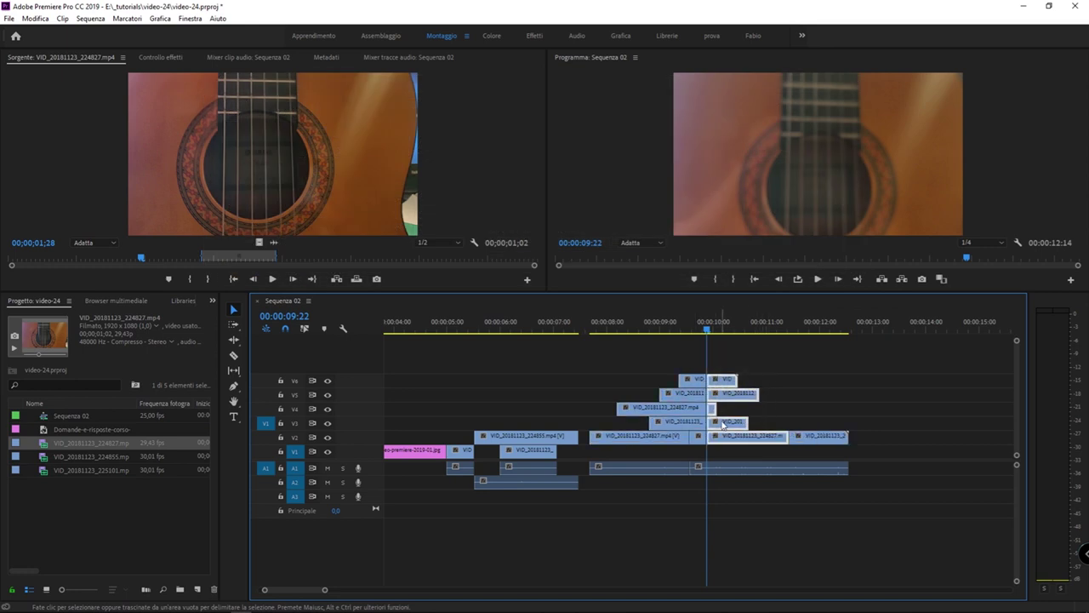
drag(669, 368, 737, 428)
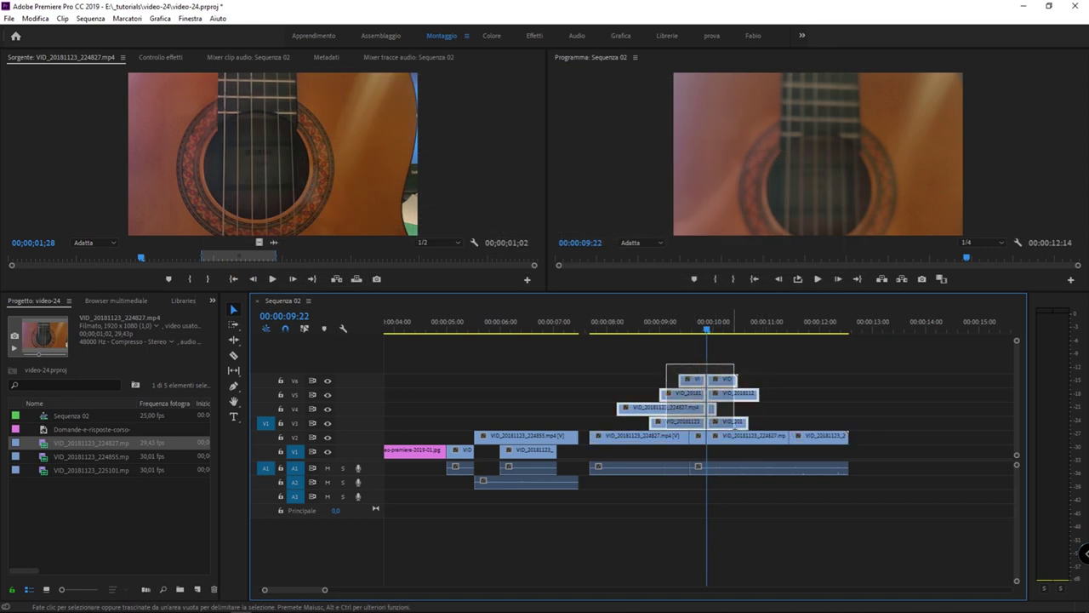
drag(738, 429, 743, 432)
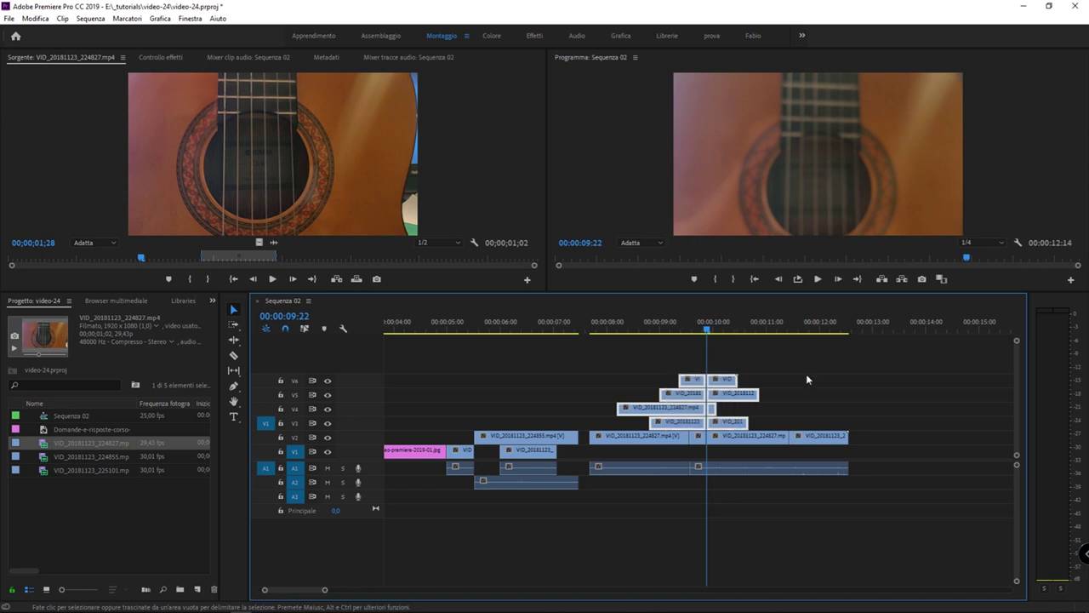
click(722, 331)
- Zoom in, select the V6 and V5 pieces, and cut them at 00:00:10:04
key(=)
key(=)
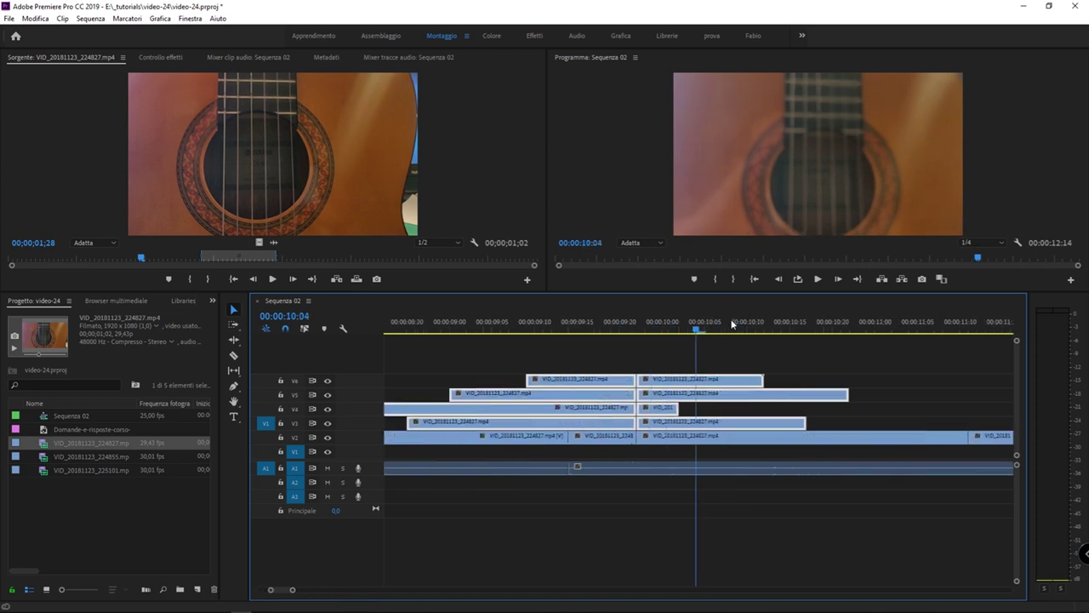
click(772, 360)
click(704, 379)
click(726, 397)
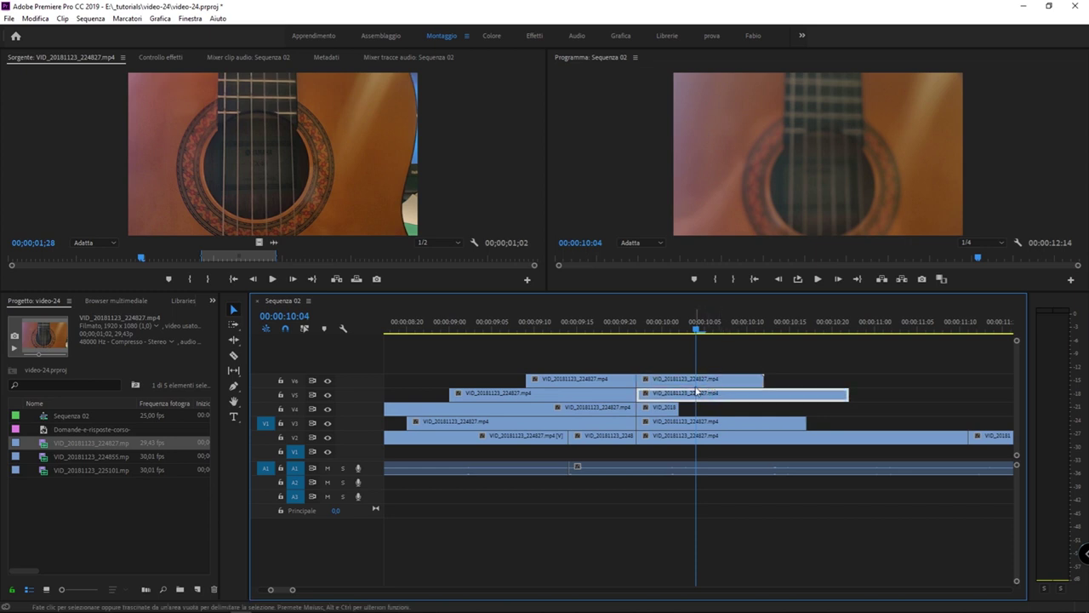
click(757, 381)
mouse_move(810, 364)
mouse_down()
mouse_move(737, 398)
mouse_move(747, 384)
mouse_up()
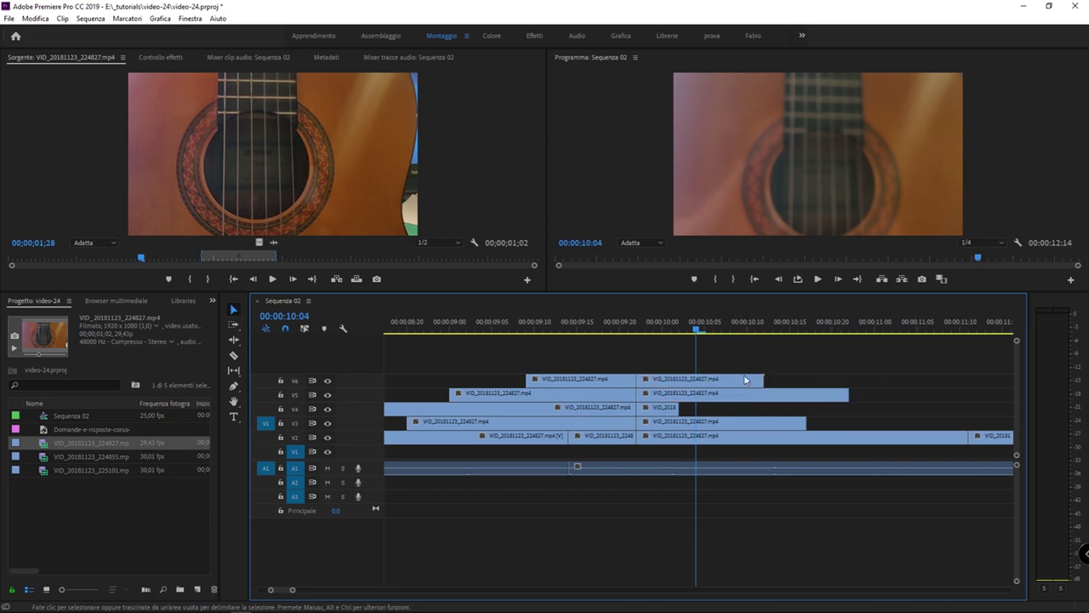
shift+click(746, 396)
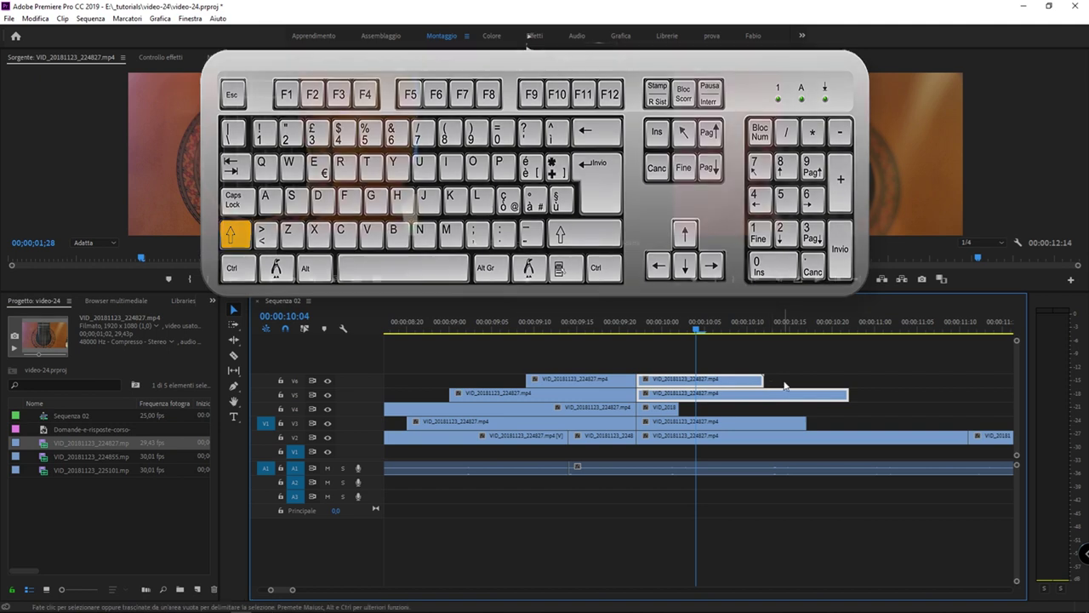
key(ctrl+k)
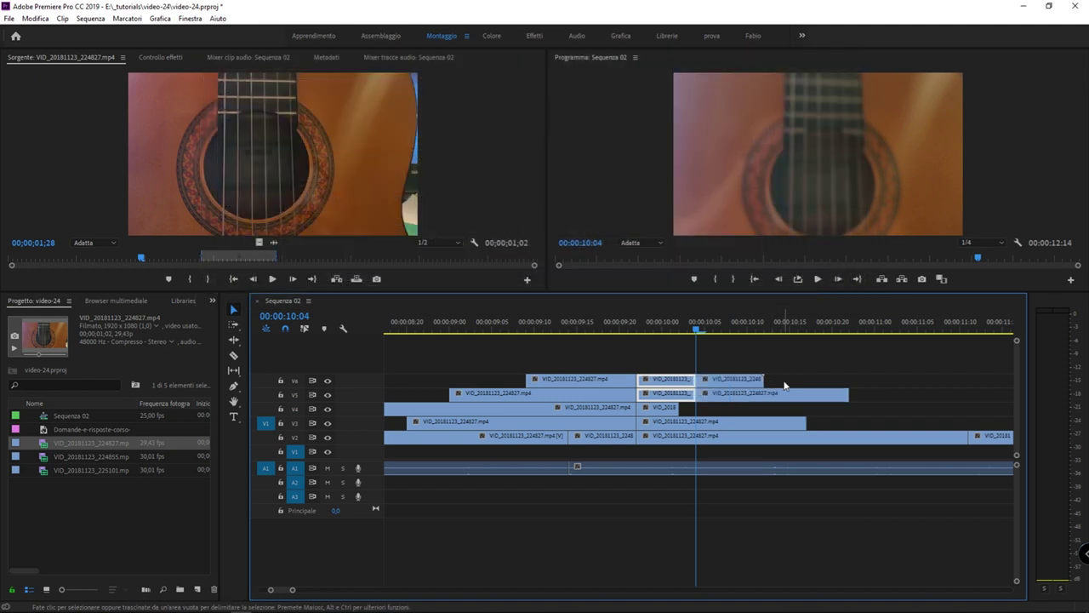
- Inspect the resulting pieces on V5, V6, V3, V2 and the A1 audio clip
click(703, 393)
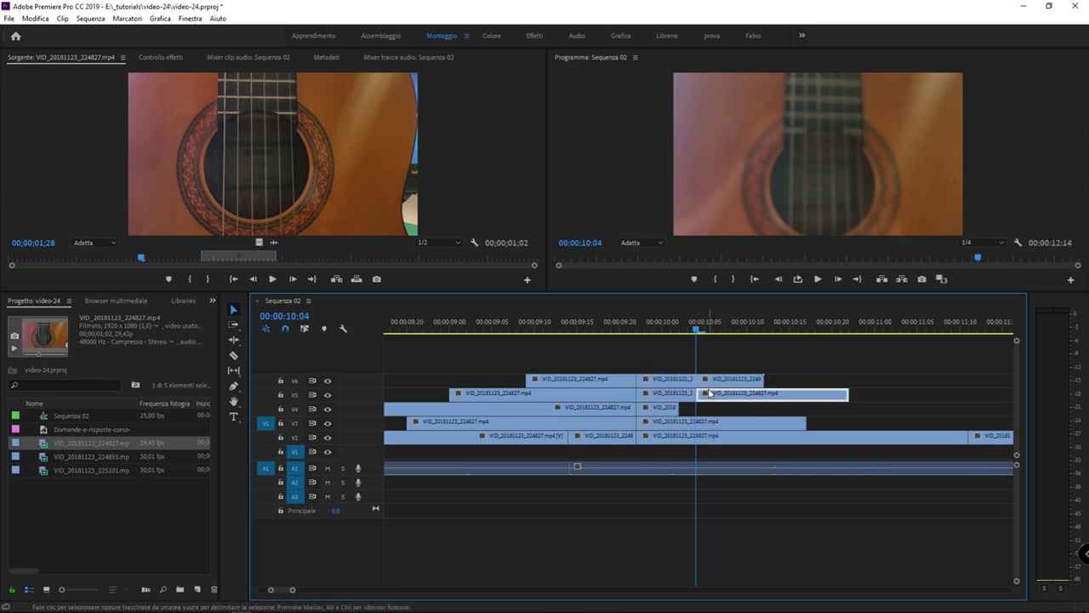
click(708, 377)
click(694, 428)
click(698, 440)
click(697, 428)
click(699, 439)
click(698, 468)
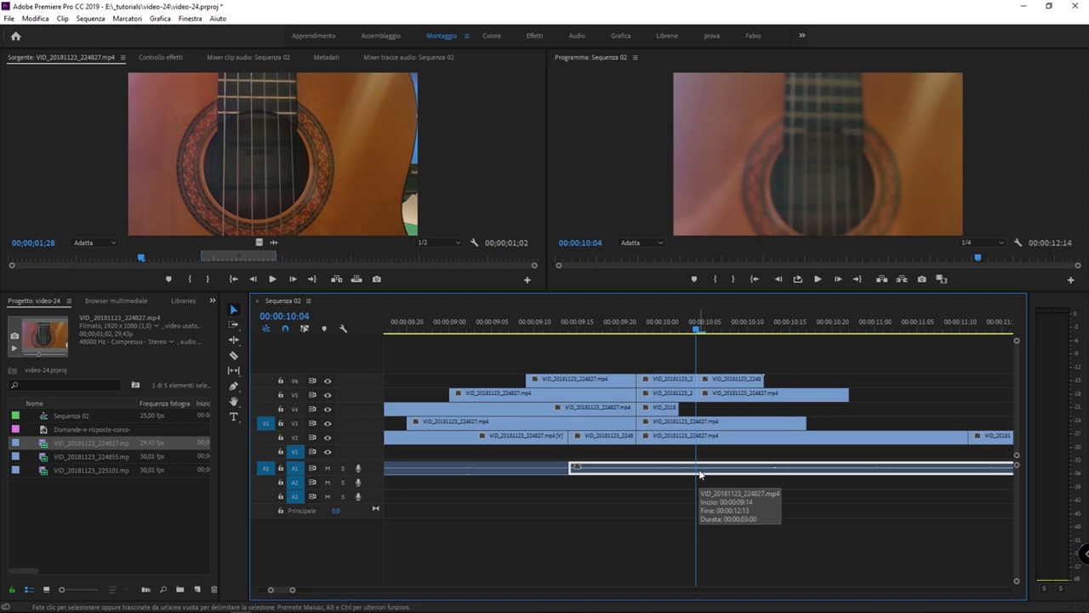
- Zoom out to show the whole stack, box-select the V2–V6 and A1 clips, then deselect
key(minus)
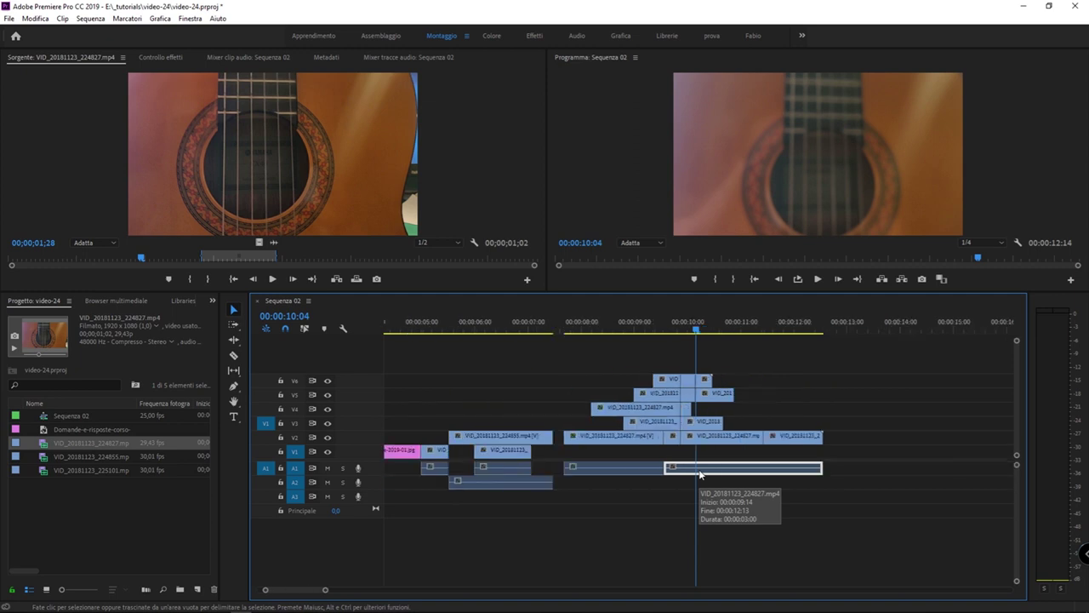
click(782, 373)
drag(781, 373, 608, 447)
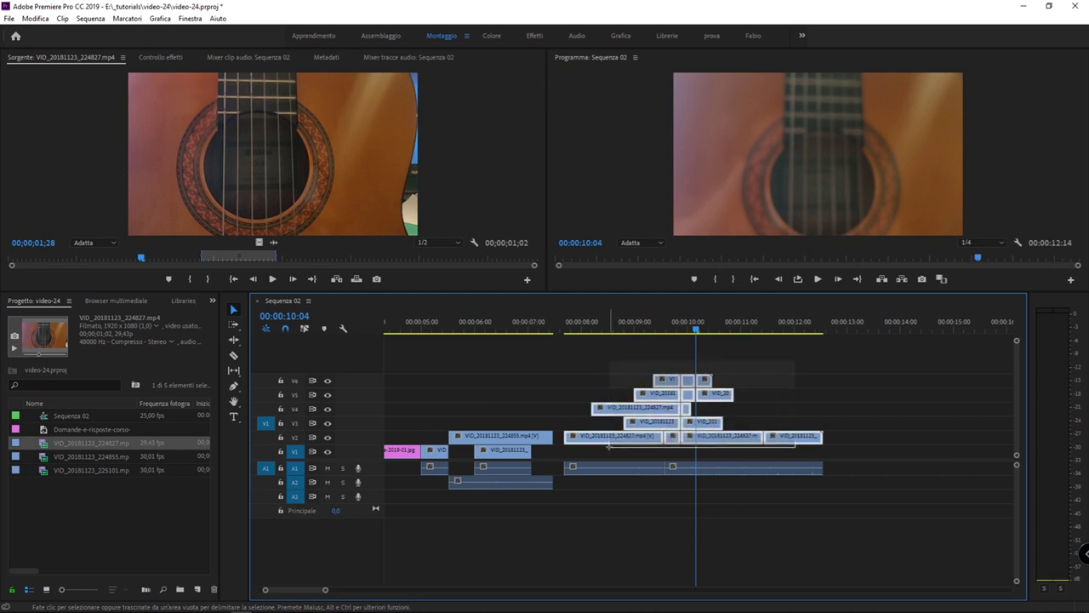
drag(609, 447, 560, 445)
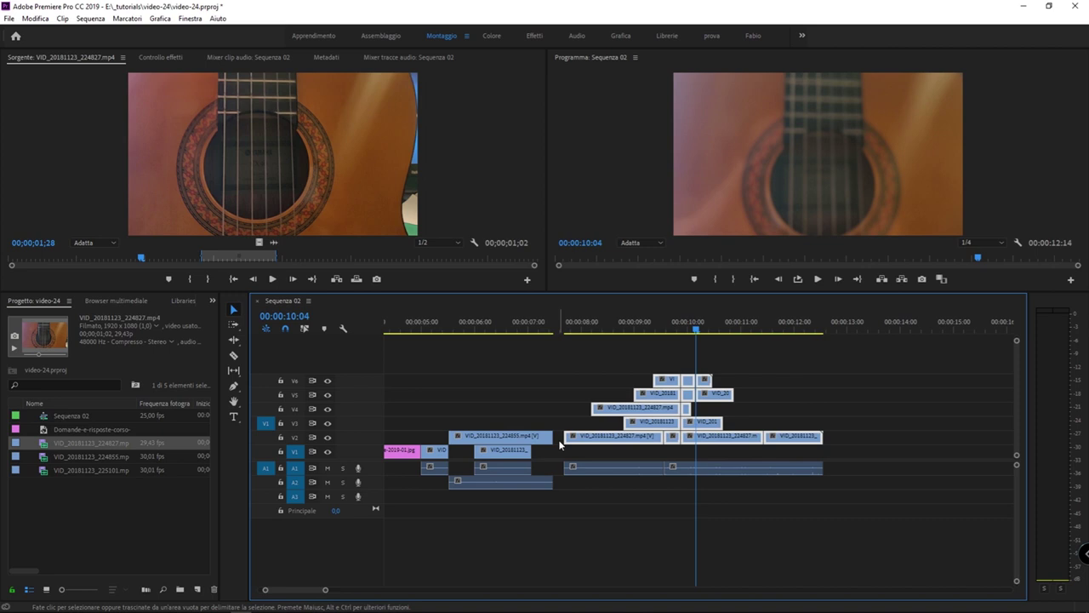
drag(730, 500, 616, 473)
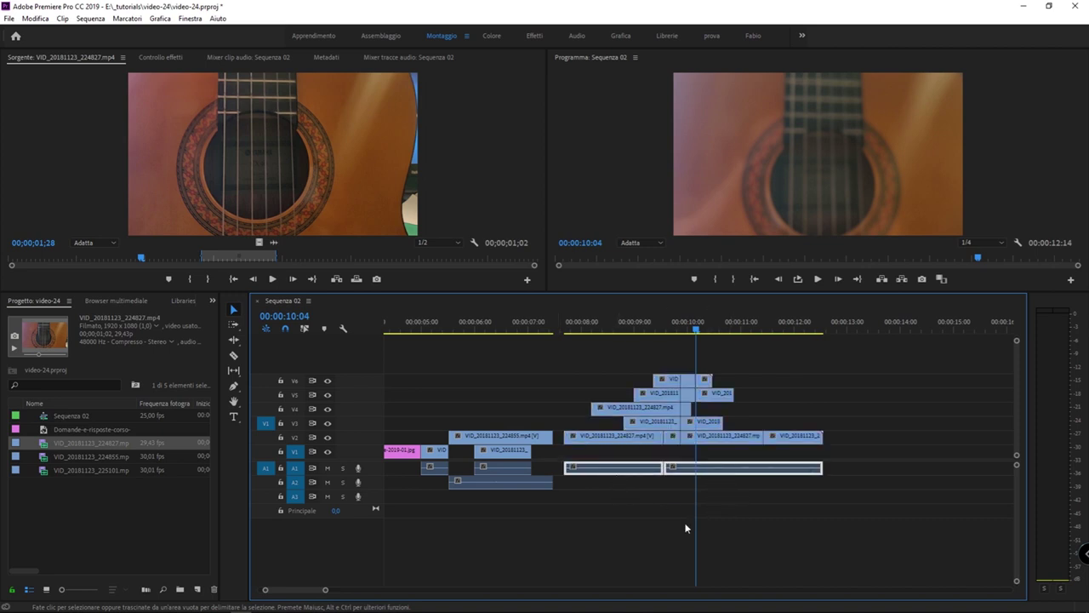
drag(737, 346, 627, 440)
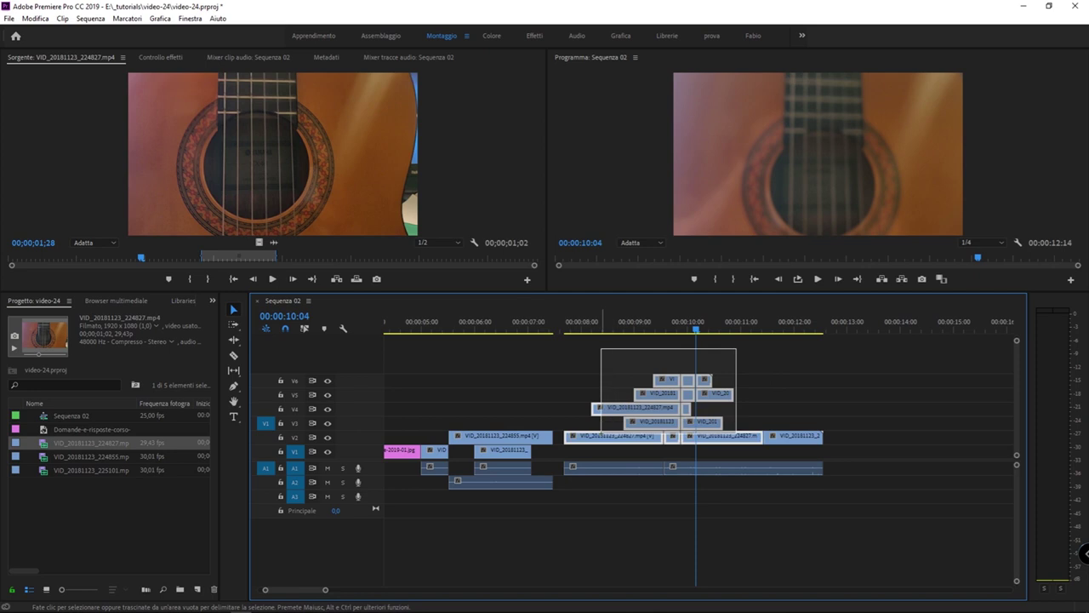
click(798, 387)
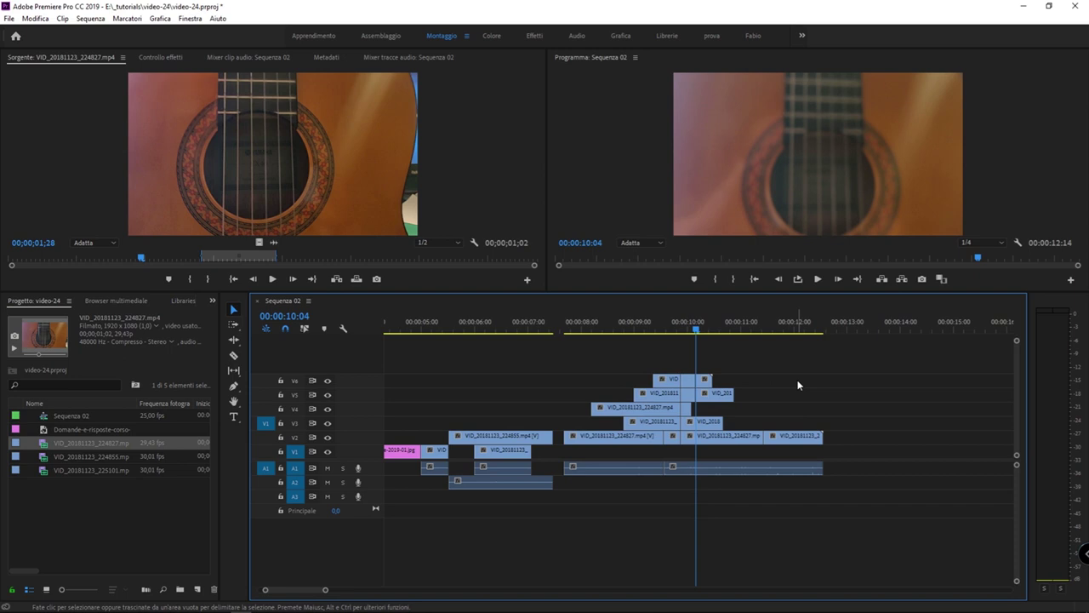
- Save the project, zoom in, and move the playhead to 00:00:10:09
key(ctrl+s)
key(equal)
key(equal)
drag(730, 334, 781, 334)
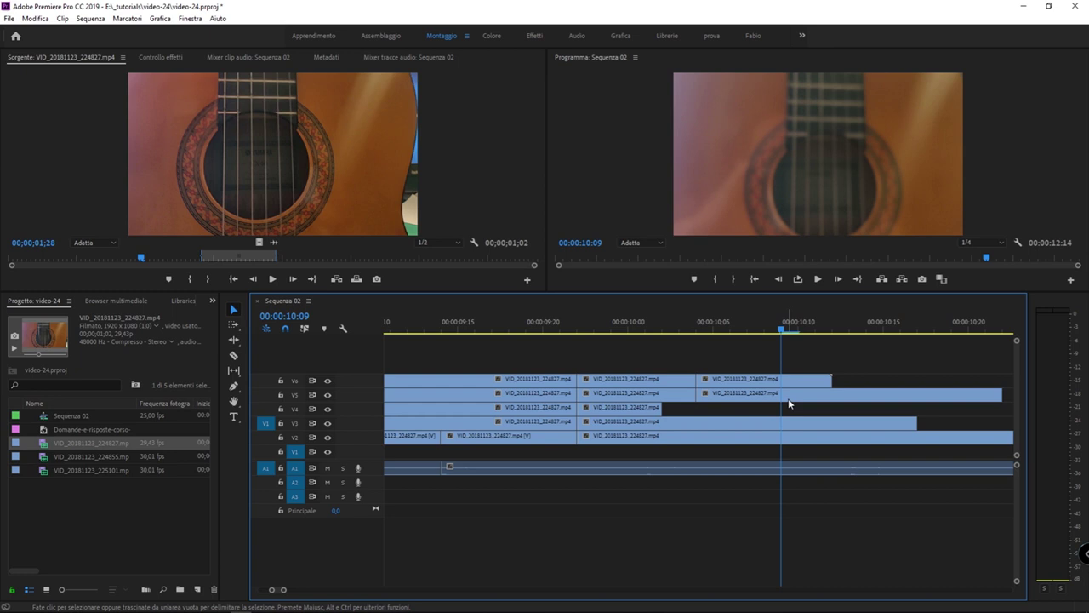
drag(247, 347, 255, 346)
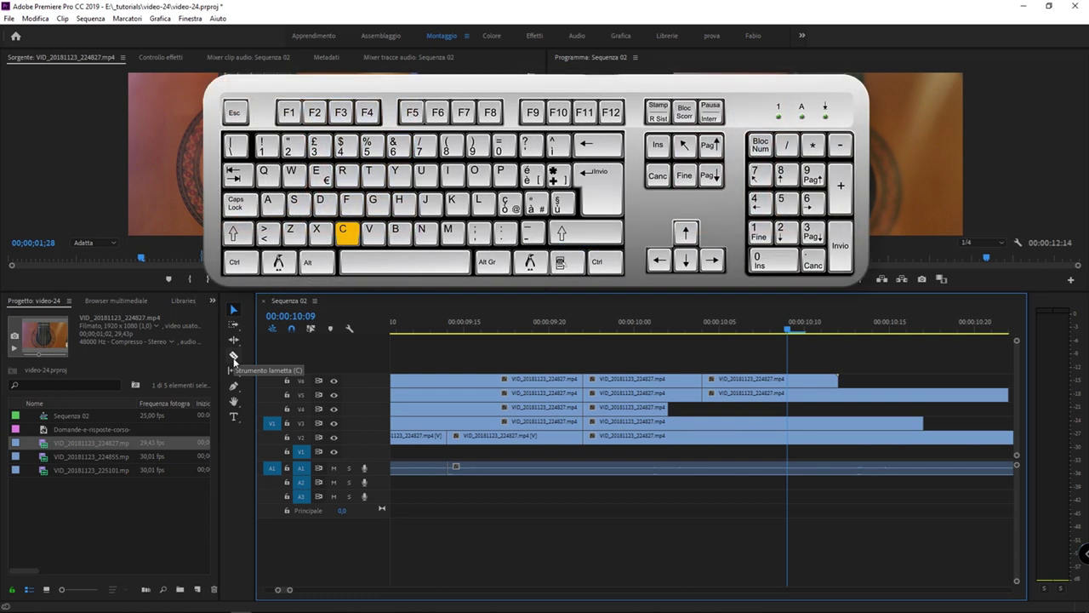
- Select the Razor tool (C) in the Tools panel
click(234, 359)
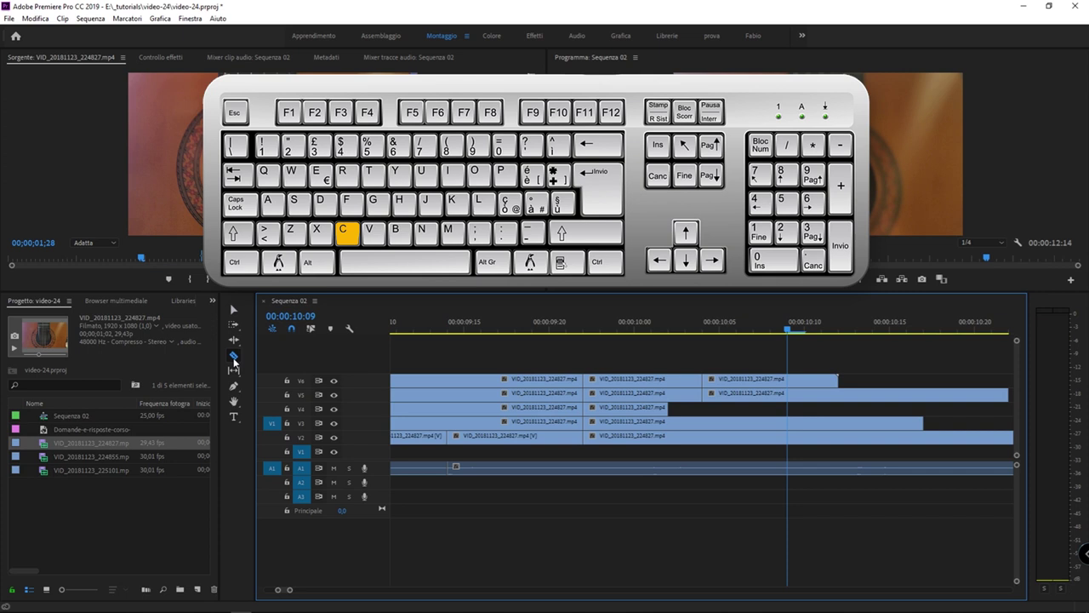
key(v)
click(234, 357)
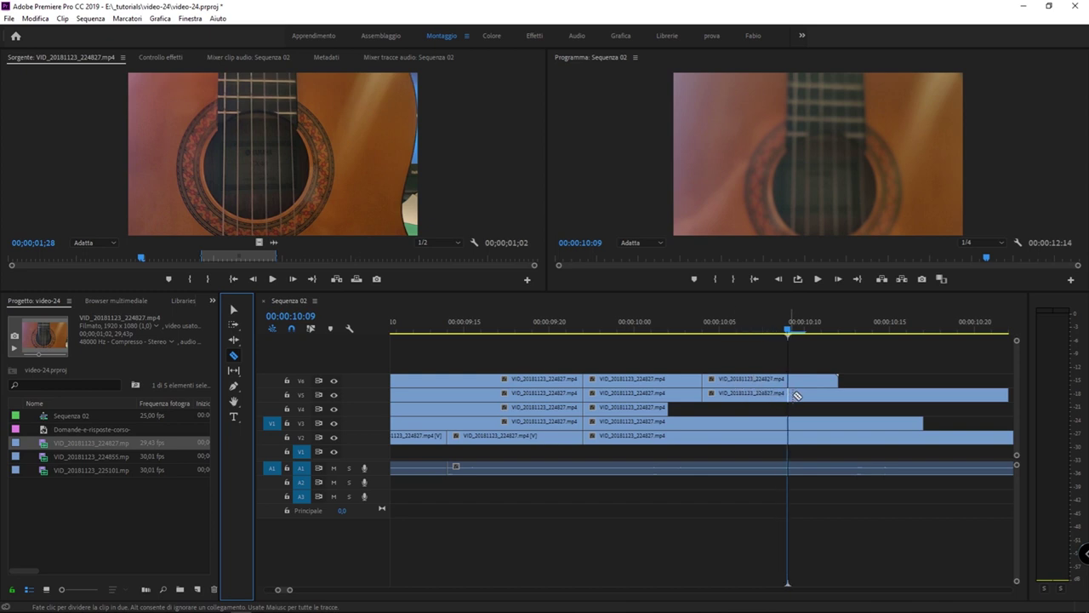
- Razor-cut the V6, V5, V3 and V2 clips at several points near 00:00:10
shift+click(805, 380)
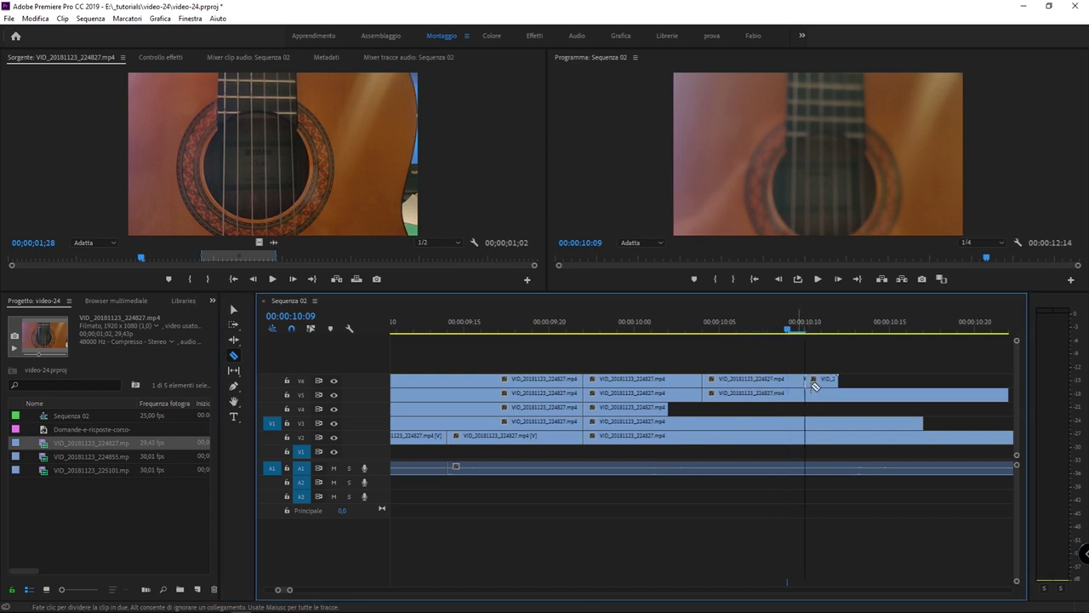
click(737, 393)
click(803, 422)
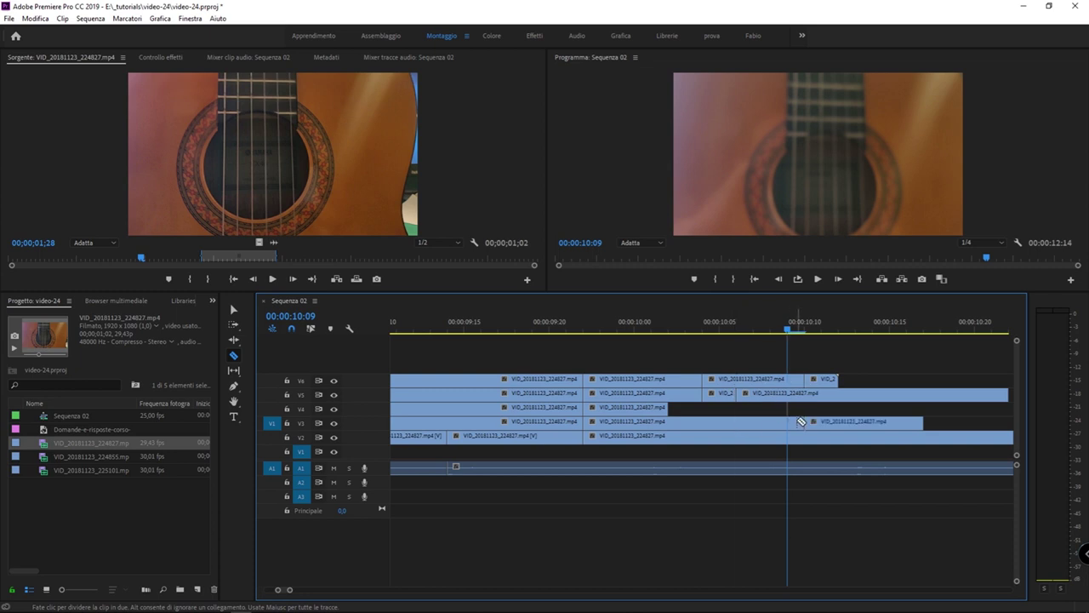
click(722, 436)
click(771, 436)
click(684, 423)
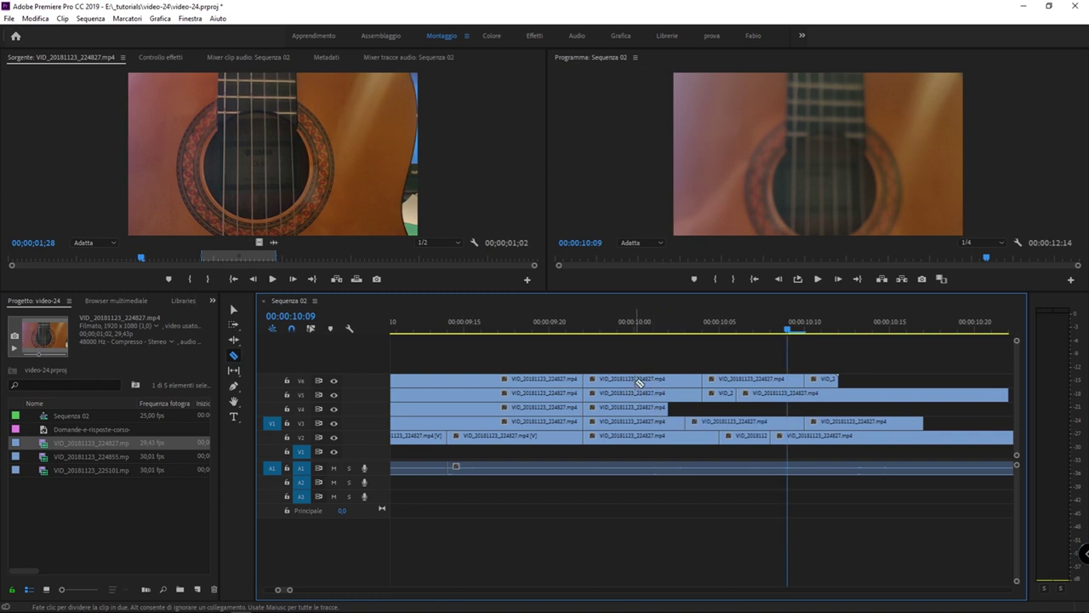
click(635, 380)
- Cut the A1 audio clip in several places and add further cuts across V2–V6
click(670, 467)
click(772, 467)
click(739, 471)
click(631, 436)
click(609, 421)
click(621, 408)
click(620, 393)
click(669, 380)
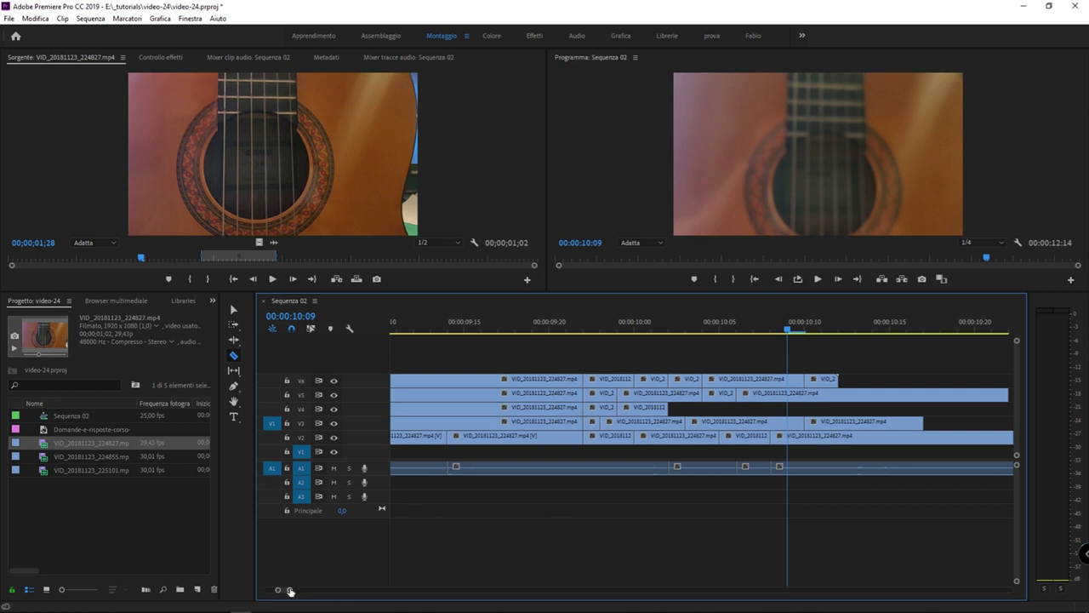
scroll(283, 590, down, 2)
scroll(283, 590, up, 2)
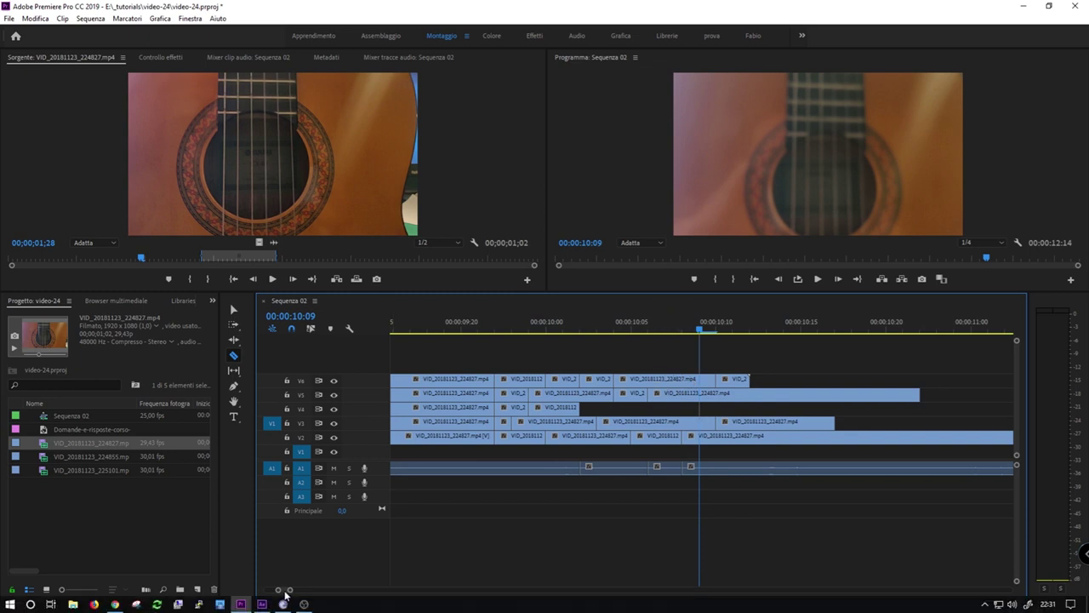
- Cut V2, then zoom in and cut V6 near 00:00:10:09 and V5 around 00:00:10:15
mouse_move(288, 589)
mouse_down()
mouse_move(320, 589)
mouse_move(257, 590)
mouse_up()
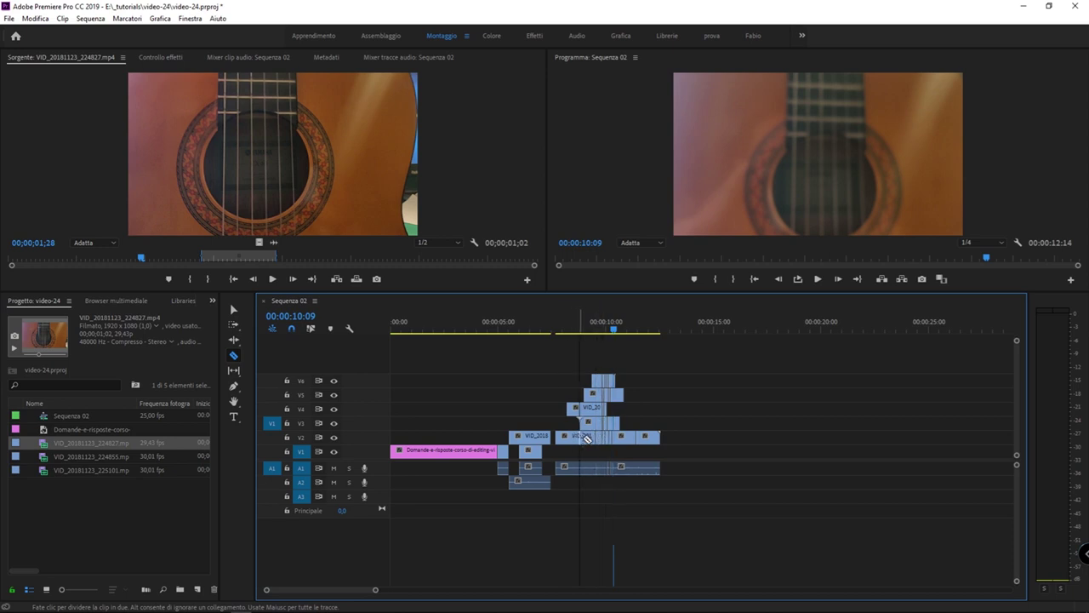
click(643, 437)
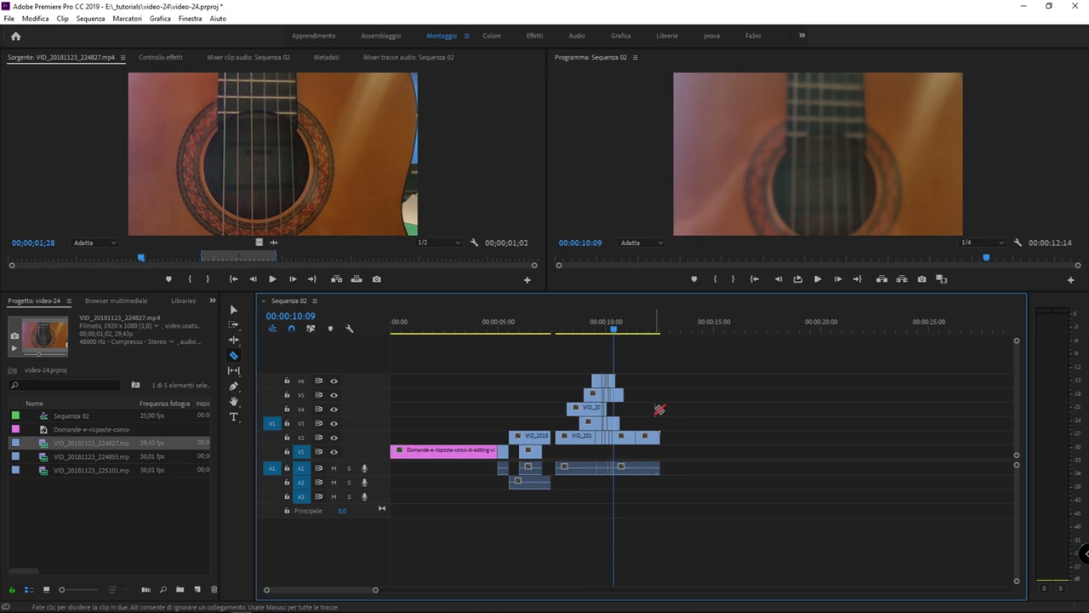
key(=)
key(=)
key(=)
key(=)
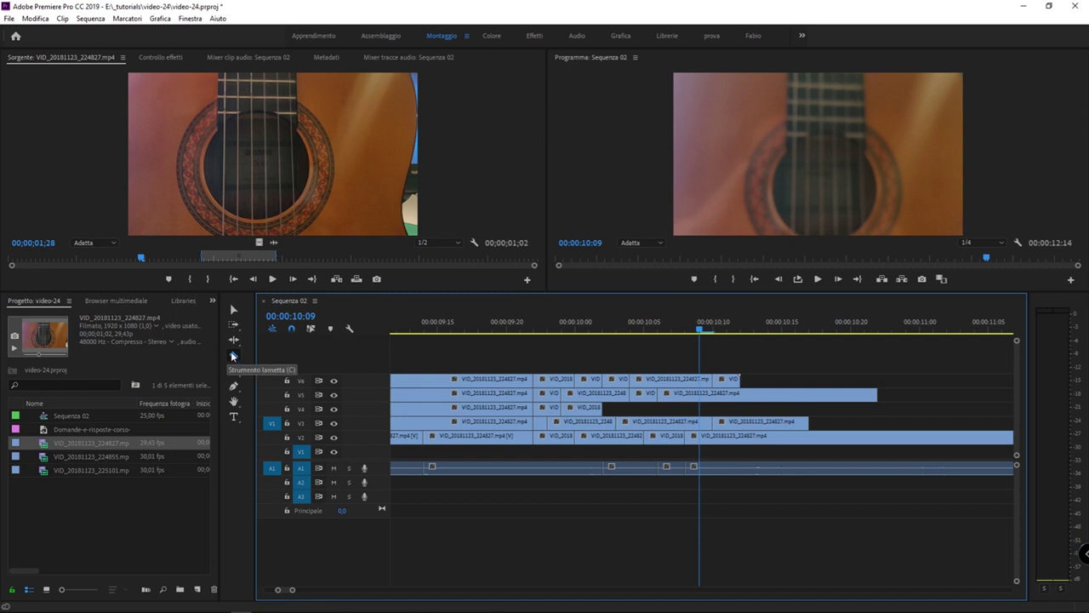
click(686, 381)
click(754, 394)
click(809, 394)
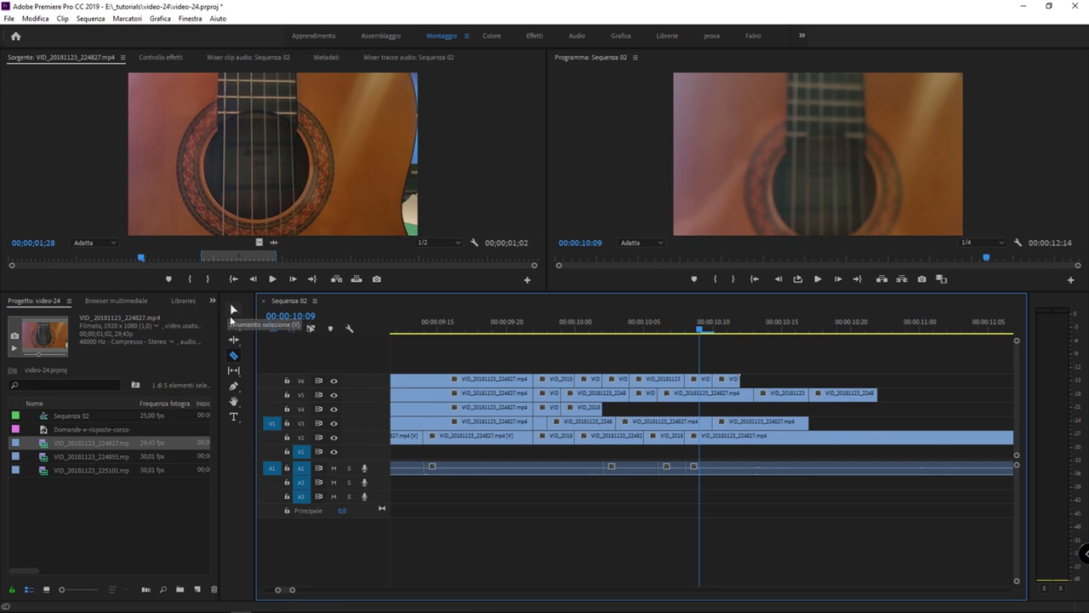
click(233, 312)
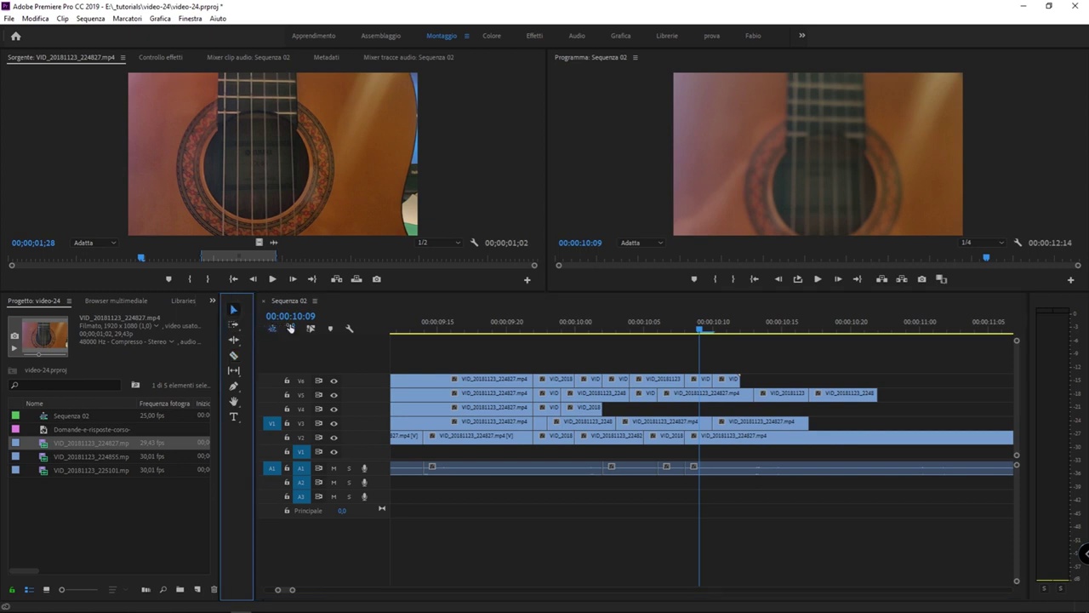
drag(679, 360, 547, 427)
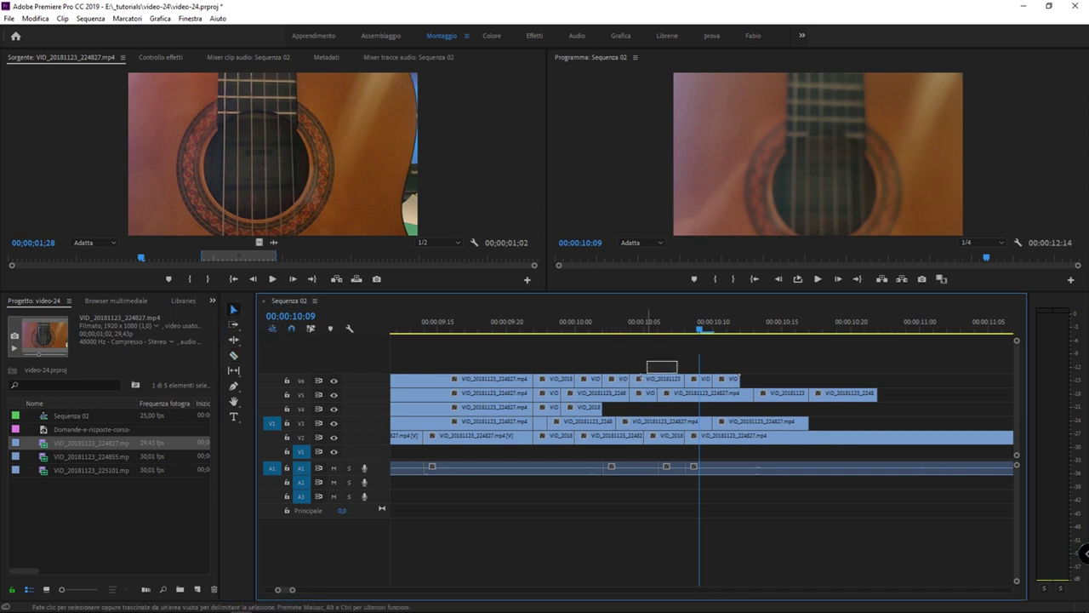
mouse_move(805, 369)
mouse_down()
mouse_move(574, 448)
mouse_move(630, 360)
mouse_up()
click(598, 380)
click(652, 379)
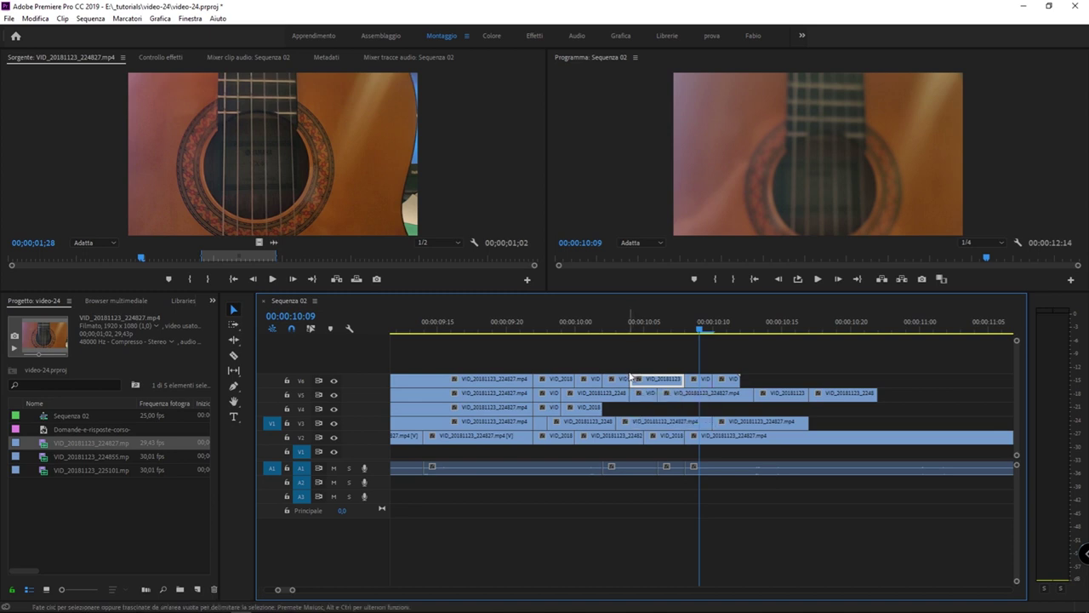
click(626, 369)
click(236, 356)
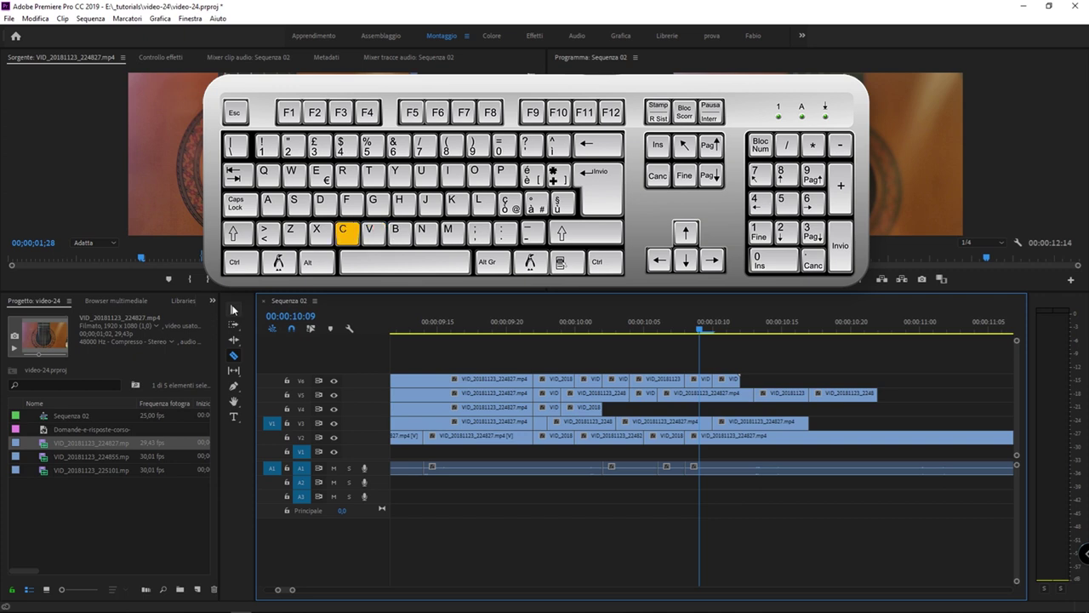
- Switch back to the Selection tool with V
key(v)
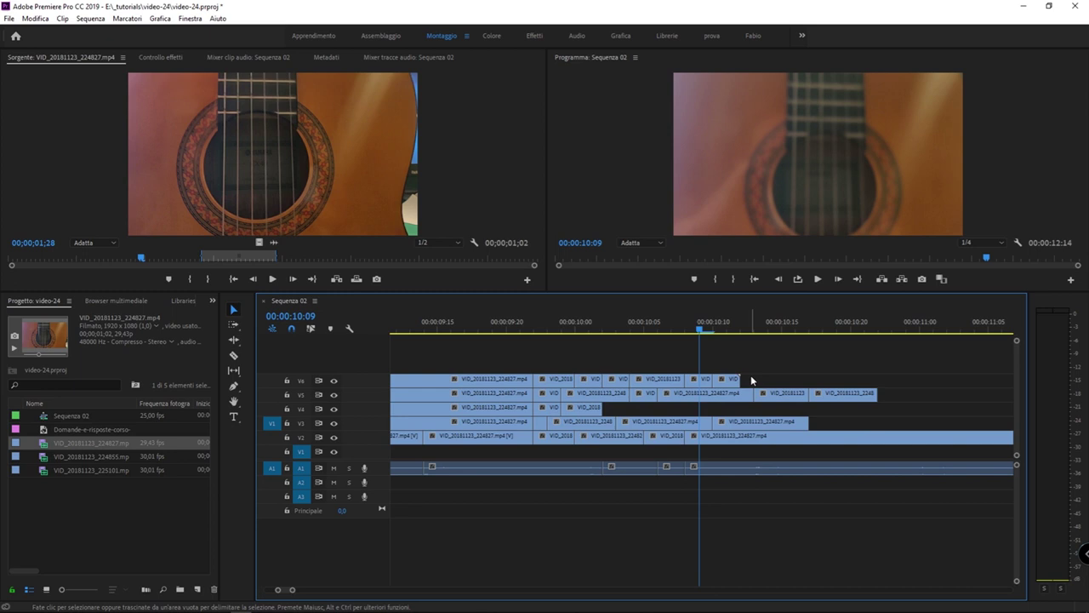
- Drag the last V5 clip's out point right to about 00:00:11:00
scroll(753, 378, up, 1)
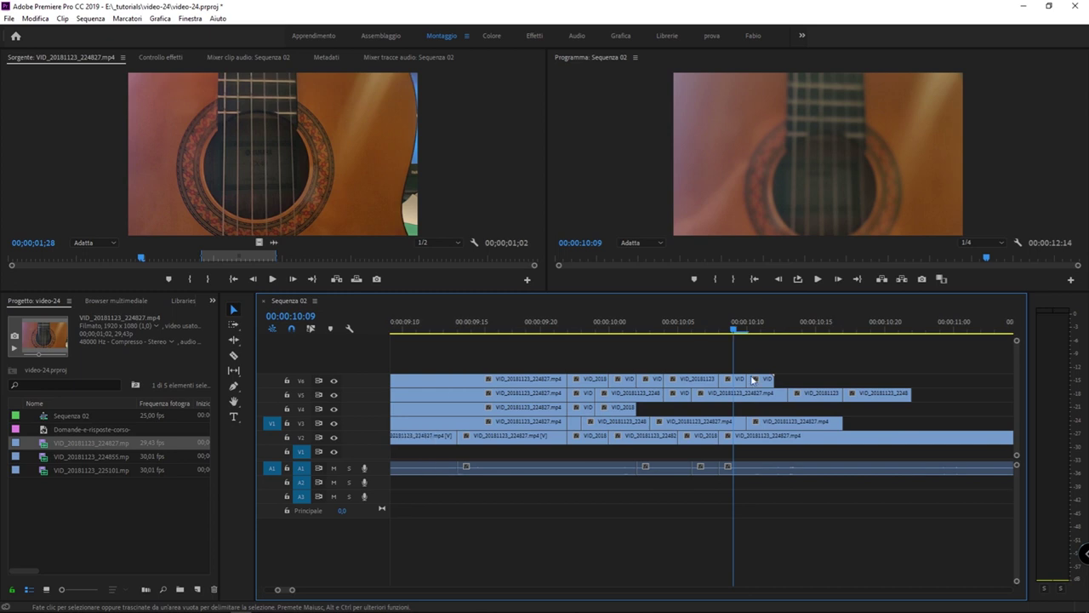
mouse_move(777, 379)
mouse_down()
mouse_move(917, 394)
mouse_move(857, 395)
mouse_move(952, 394)
mouse_up()
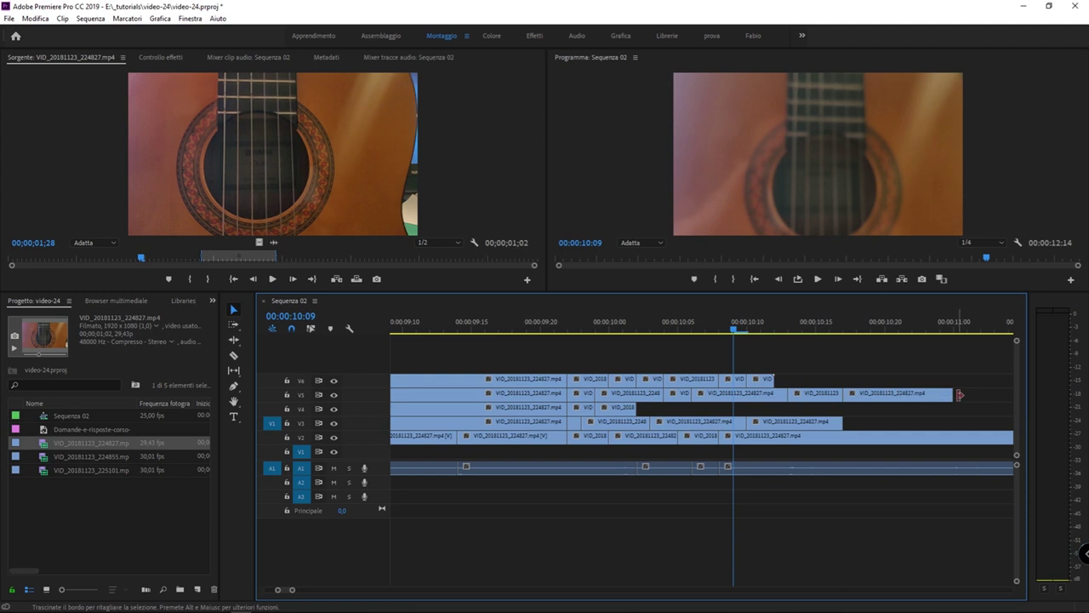